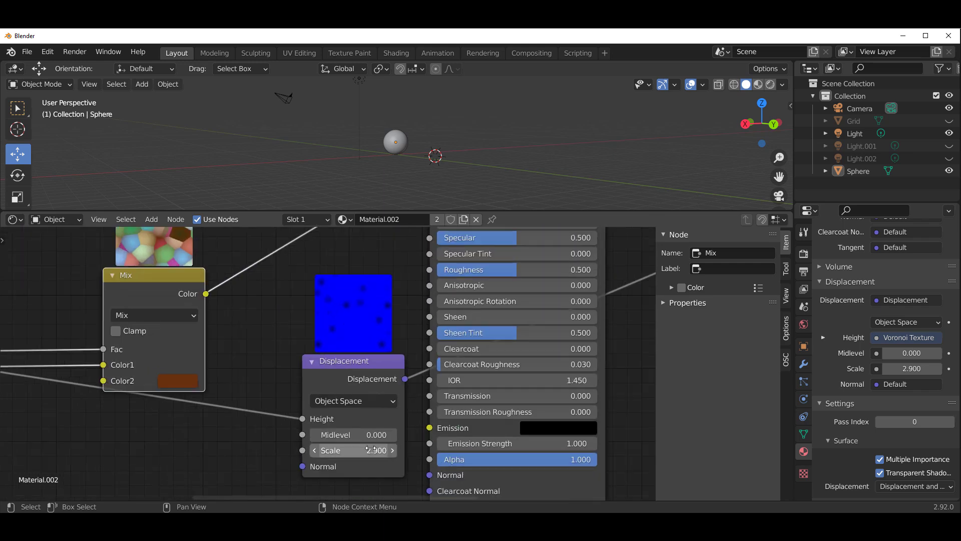
Step: Display the 3D viewport in rendered shading and raise the Displacement node's Midlevel to 2.100
left_click_drag(371, 434, 391, 435)
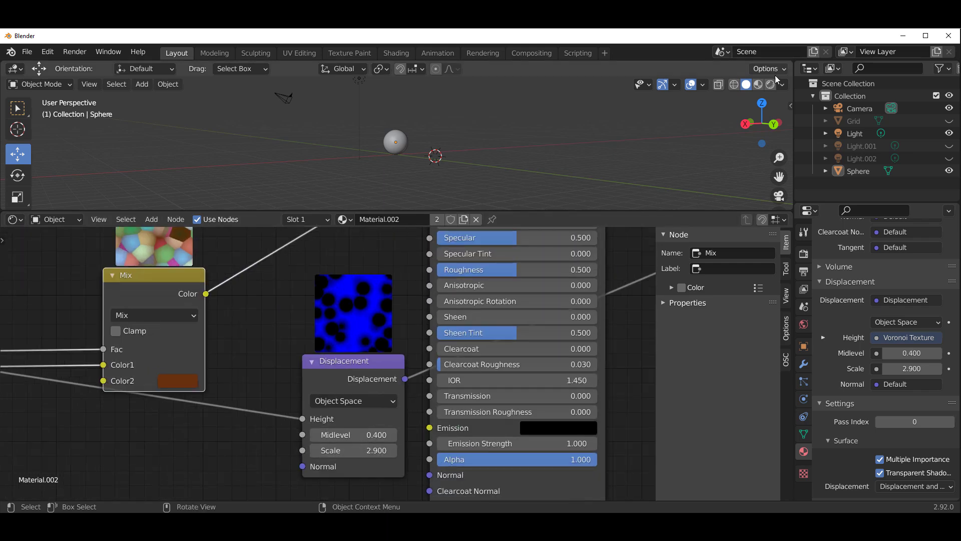
left_click(771, 84)
middle_click_drag(501, 140, 555, 140)
left_click_drag(360, 433, 446, 434)
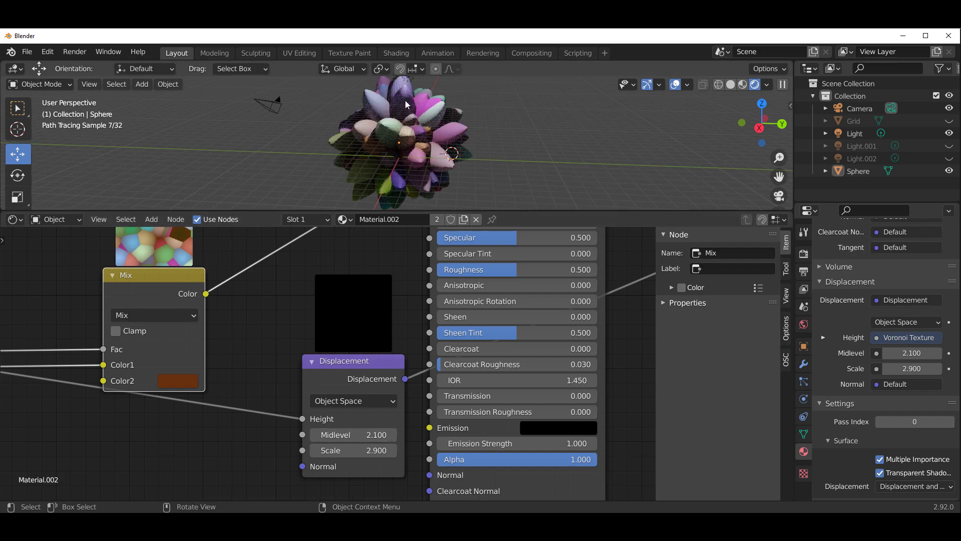
Step: Make Light.001 and Light.002 visible in the viewport to light the displaced sphere from more sides
middle_click_drag(405, 104, 451, 108)
left_click(949, 146)
left_click(949, 158)
middle_click_drag(651, 150, 491, 165)
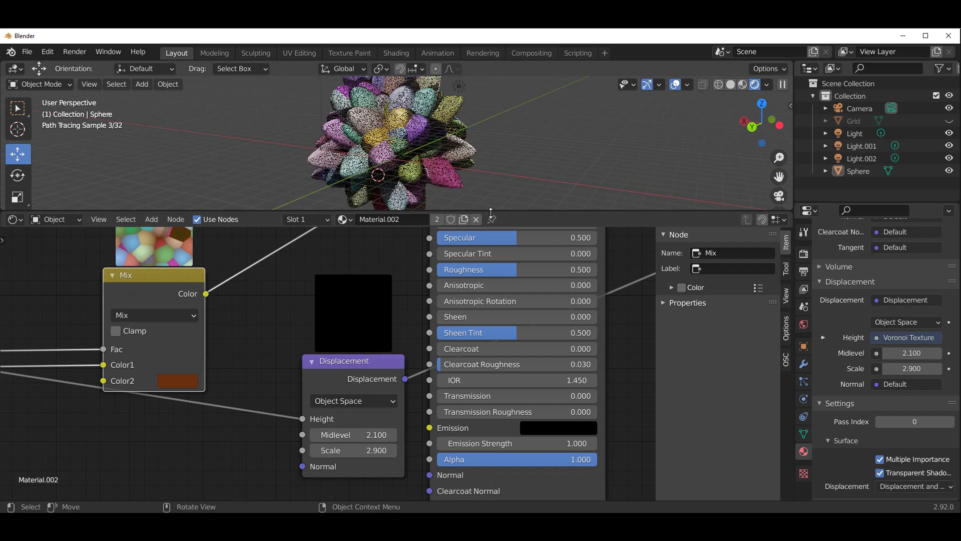
Step: Enlarge the 3D viewport and examine the displaced sphere together with the whole node tree and its thumbnails
left_click_drag(491, 213, 491, 320)
scroll(267, 423, "down", 7)
middle_click_drag(267, 424, 354, 442)
scroll(551, 200, "up", 2)
middle_click_drag(551, 200, 591, 198)
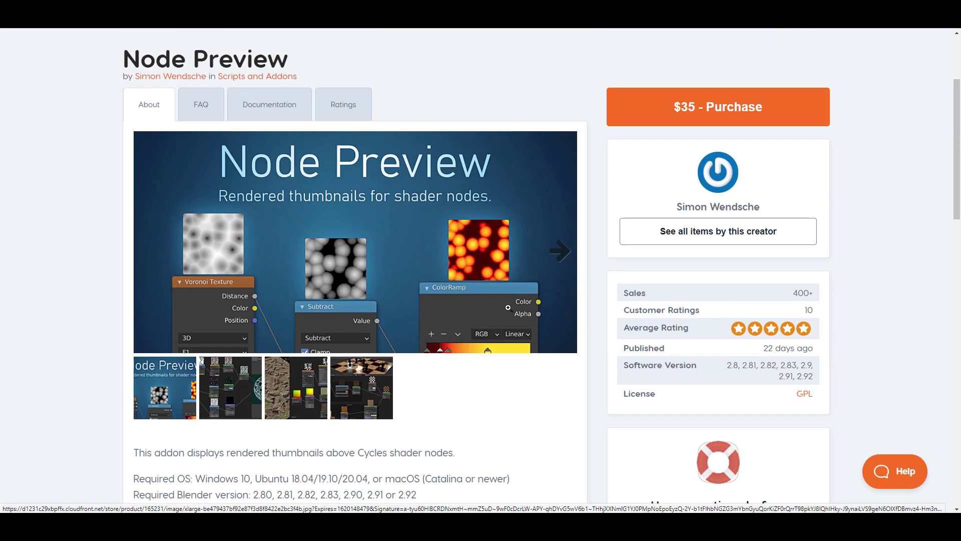
Step: Switch to the browser and read through the Node Preview add-on's product page on Blender Market
scroll(508, 307, "down", 15)
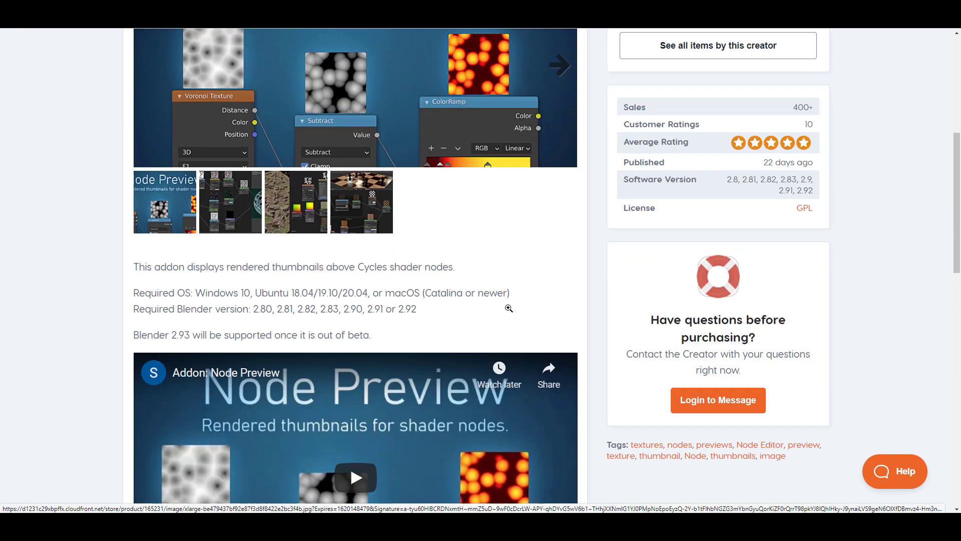
scroll(514, 310, "down", 5)
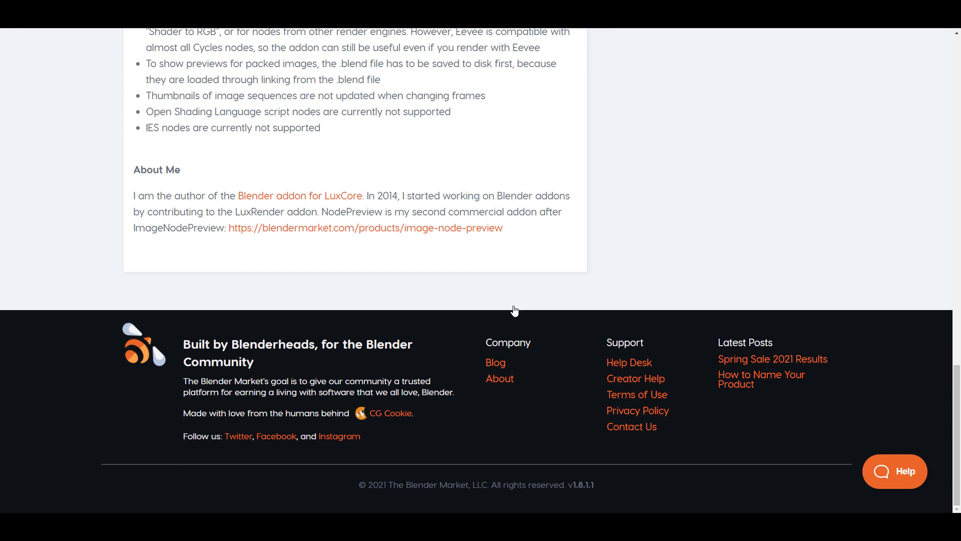
scroll(514, 310, "up", 7)
scroll(514, 310, "up", 5)
scroll(632, 386, "up", 7)
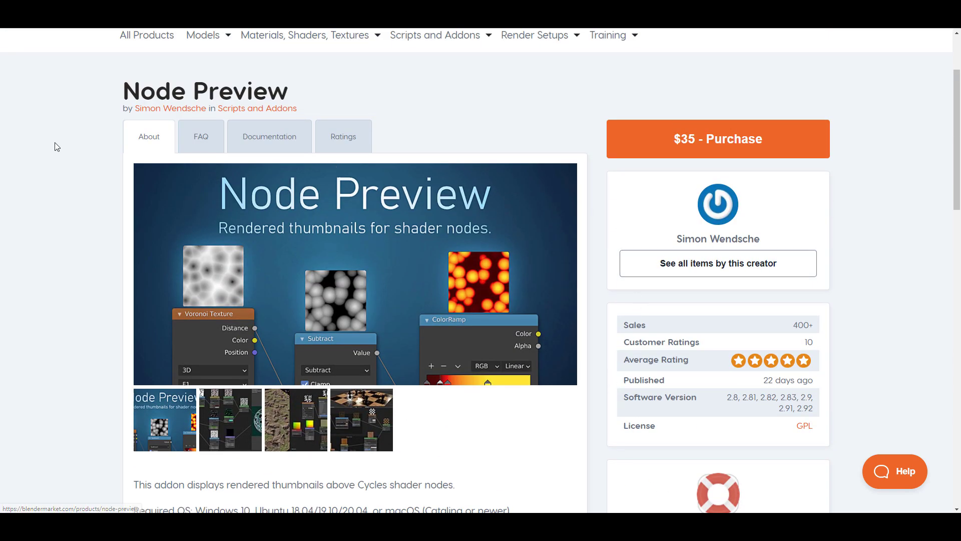
scroll(58, 176, "up", 2)
scroll(59, 175, "down", 20)
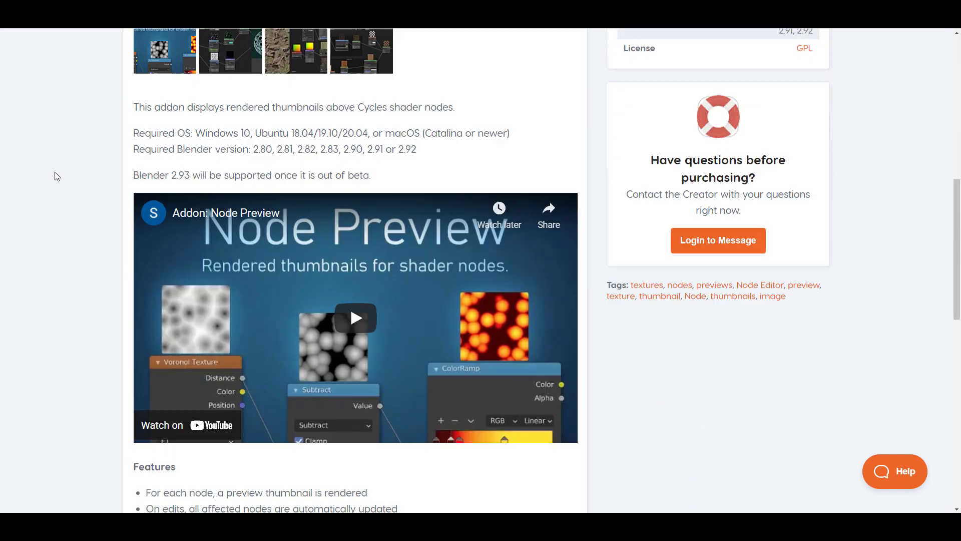
scroll(108, 250, "up", 1)
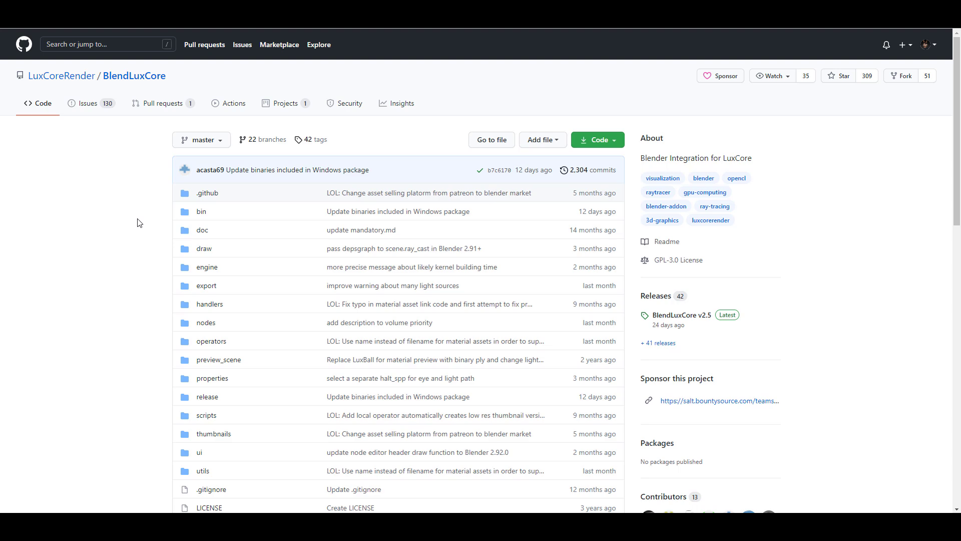
Step: Look through the BlendLuxCore repository page on GitHub, including its readme
scroll(139, 222, "down", 12)
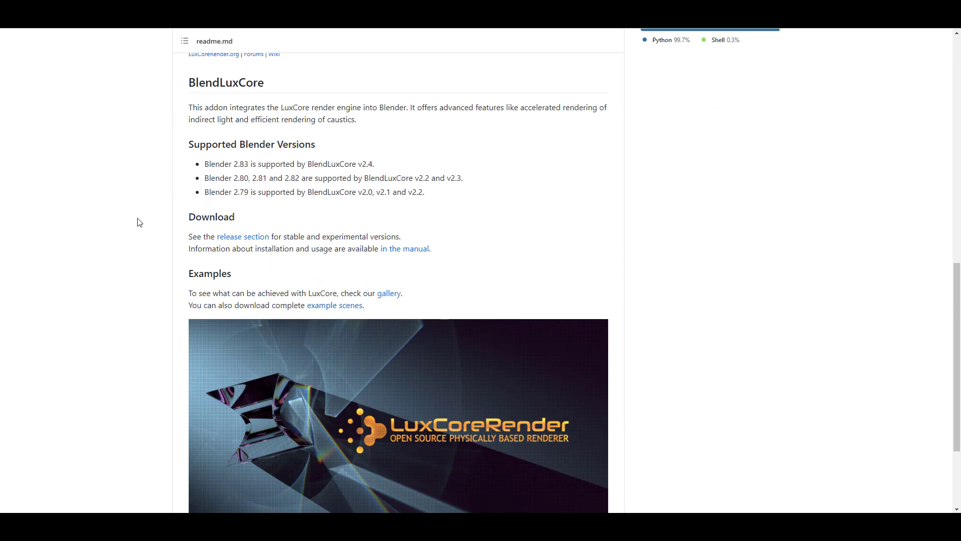
scroll(139, 221, "up", 6)
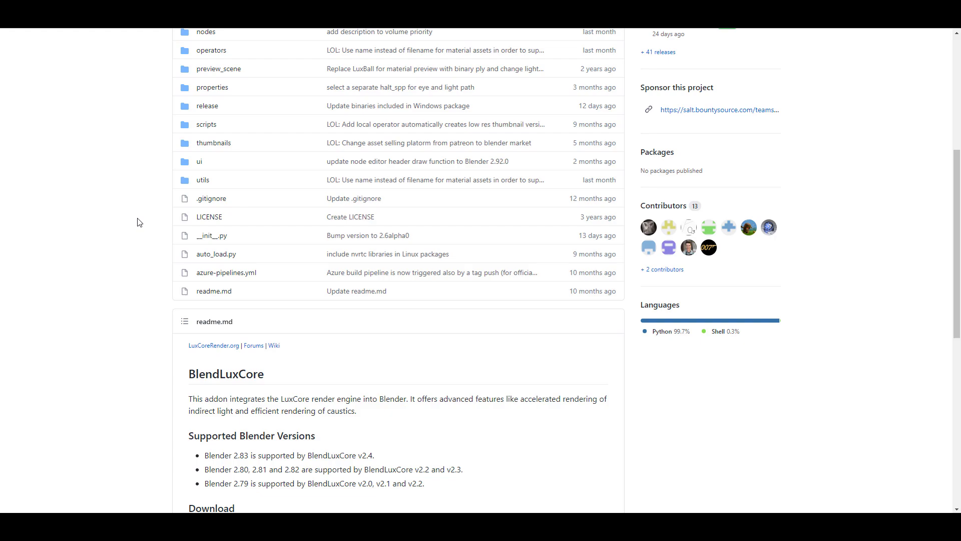
scroll(139, 221, "up", 6)
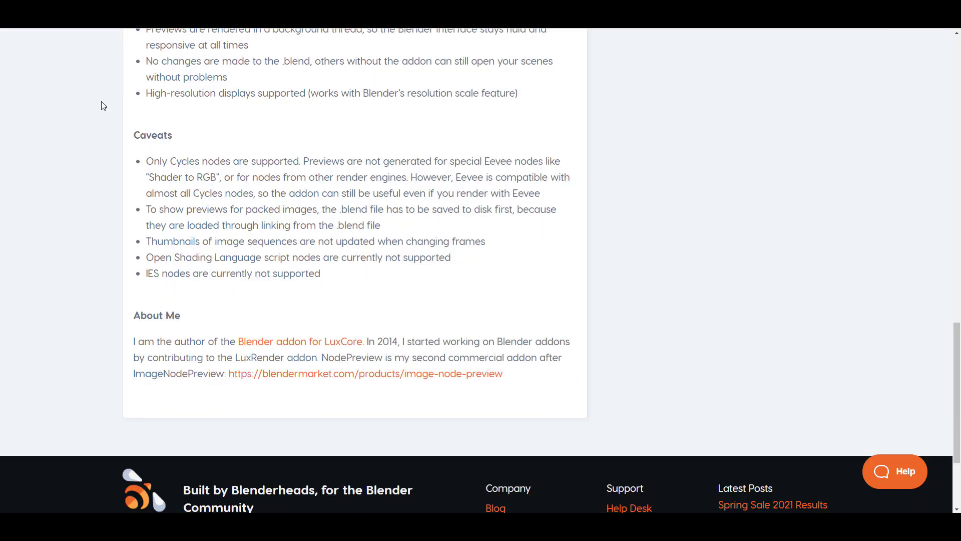
Step: View the creator's other products from the Node Preview page, and return to that product page
scroll(215, 300, "up", 15)
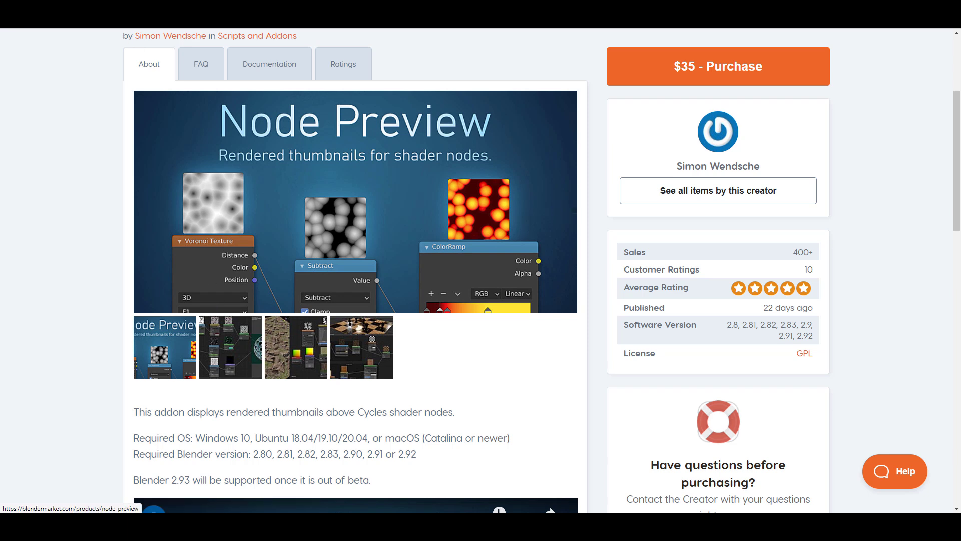
left_click(158, 35)
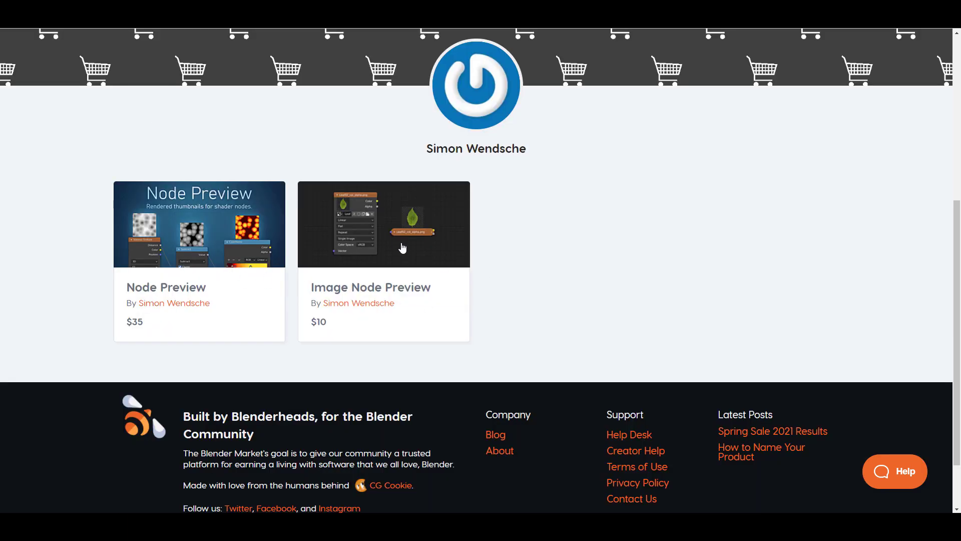
key("alt+Left")
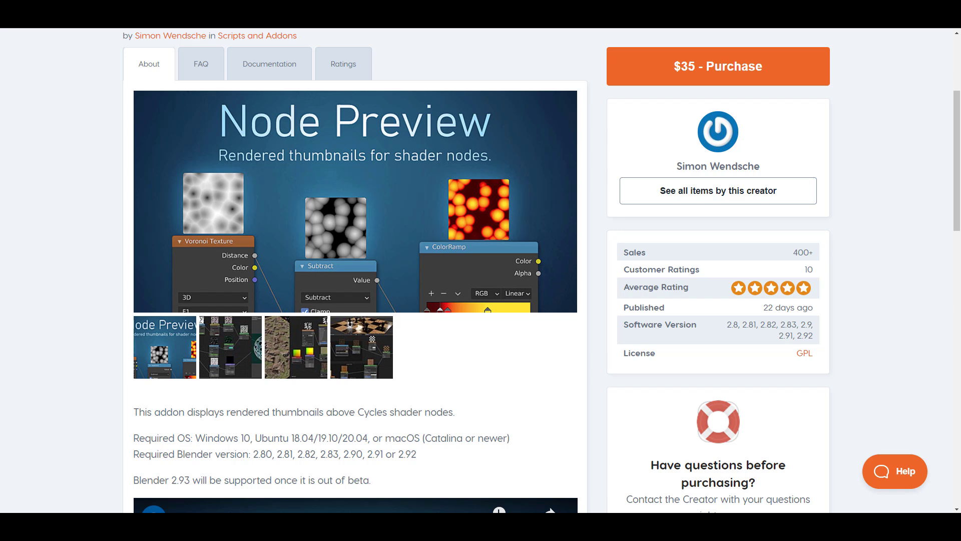
scroll(264, 138, "up", 3)
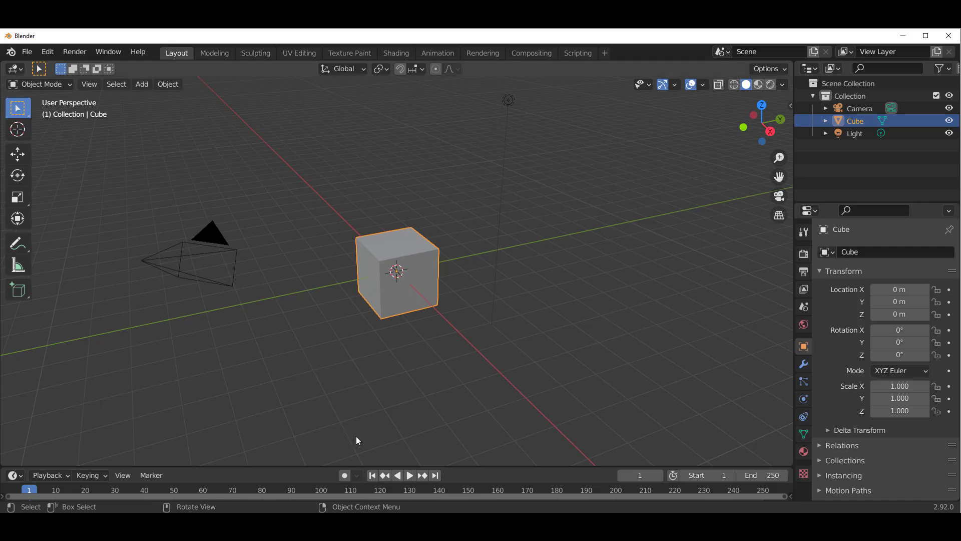
Step: In Blender's default scene, enlarge the timeline area and change it to the Shader Editor
left_click_drag(378, 467, 385, 325)
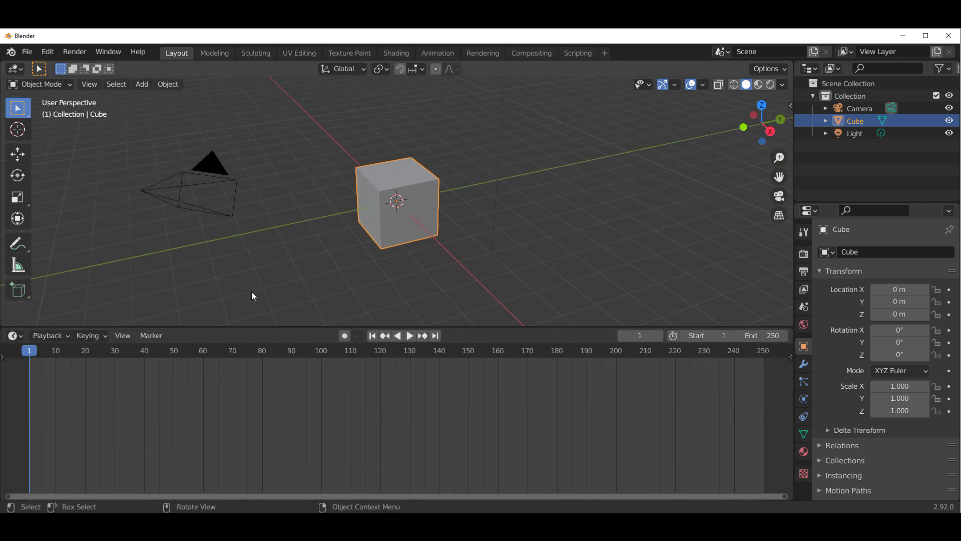
left_click(48, 52)
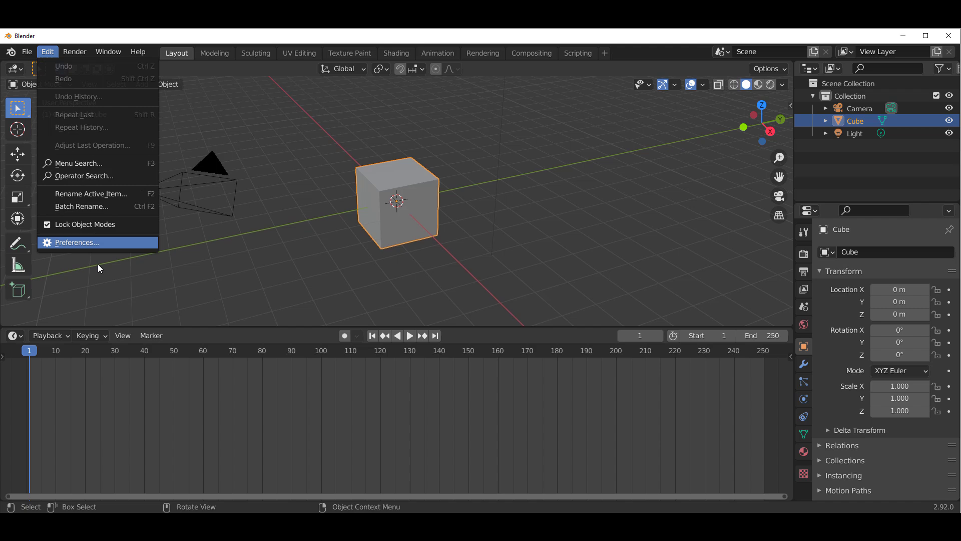
left_click(244, 278)
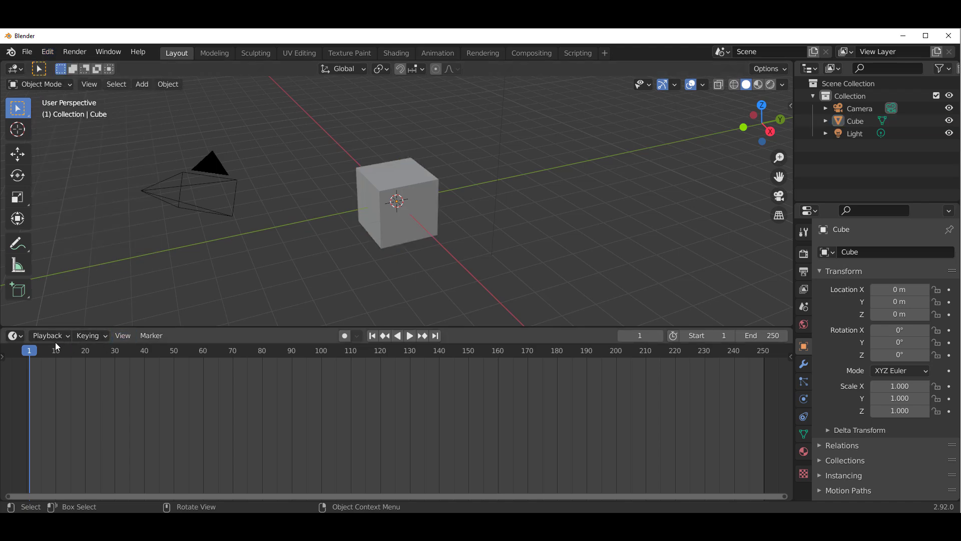
left_click(14, 335)
left_click(56, 449)
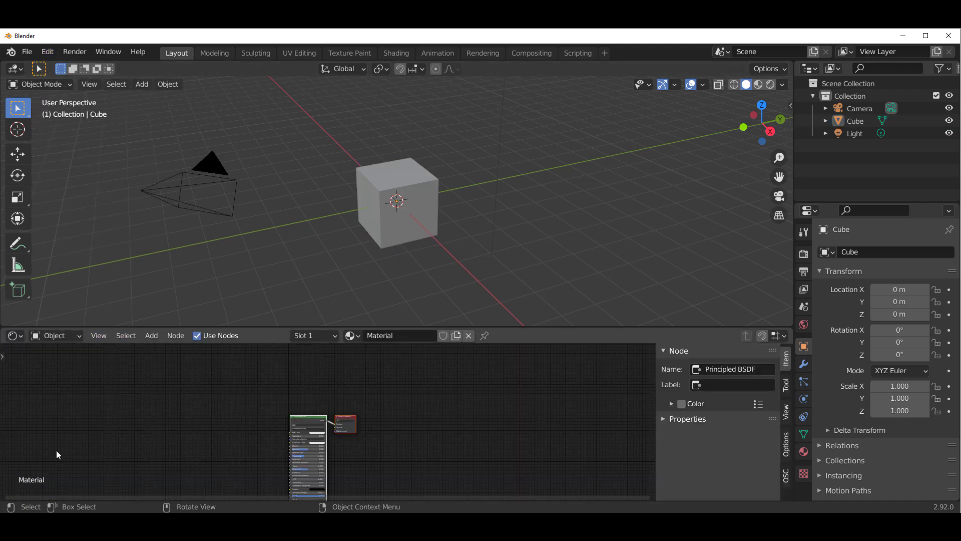
Step: Select the default cube and enlarge the Shader Editor that shows its material
scroll(326, 403, "up", 11)
middle_click_drag(326, 396, 427, 400)
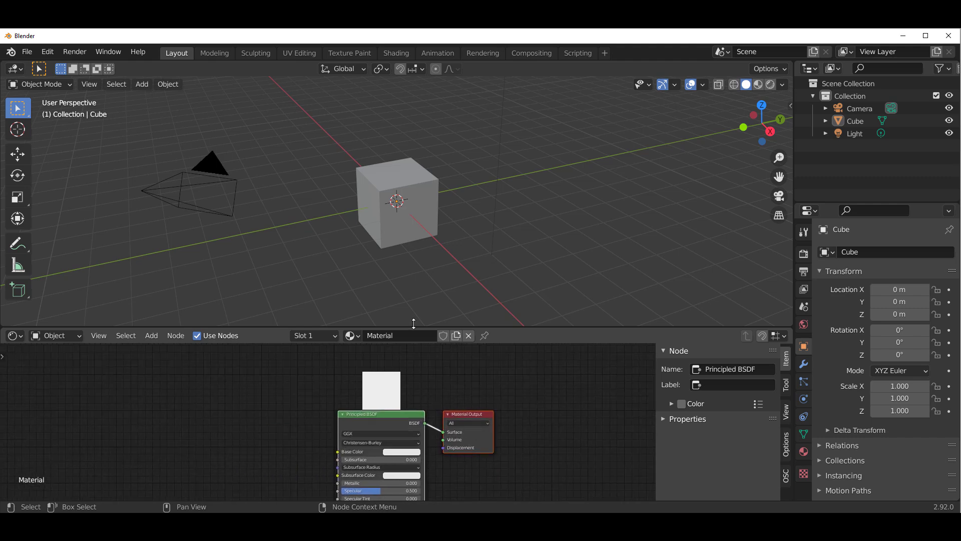
middle_click_drag(441, 245, 469, 266)
scroll(402, 168, "up", 3)
left_click(416, 189)
middle_click_drag(416, 193, 469, 242)
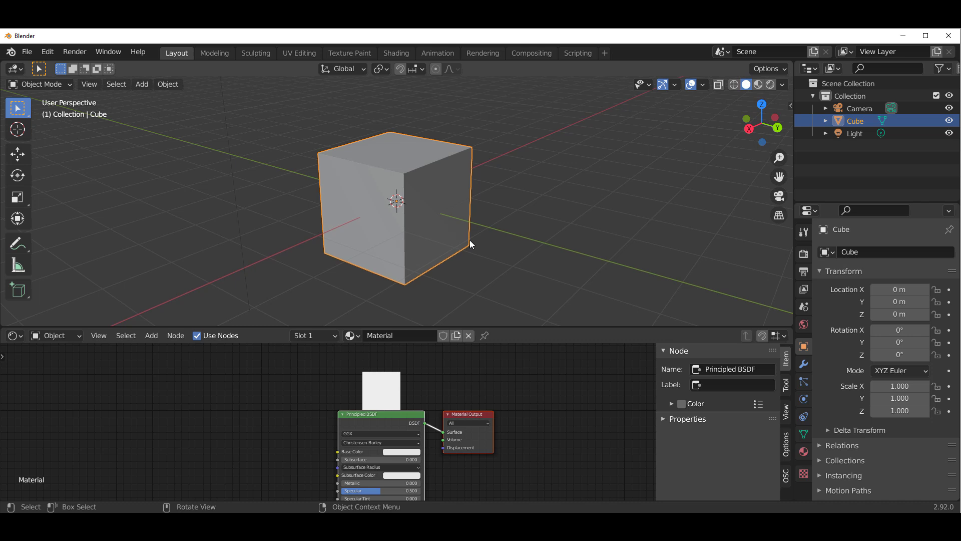
left_click_drag(485, 327, 482, 257)
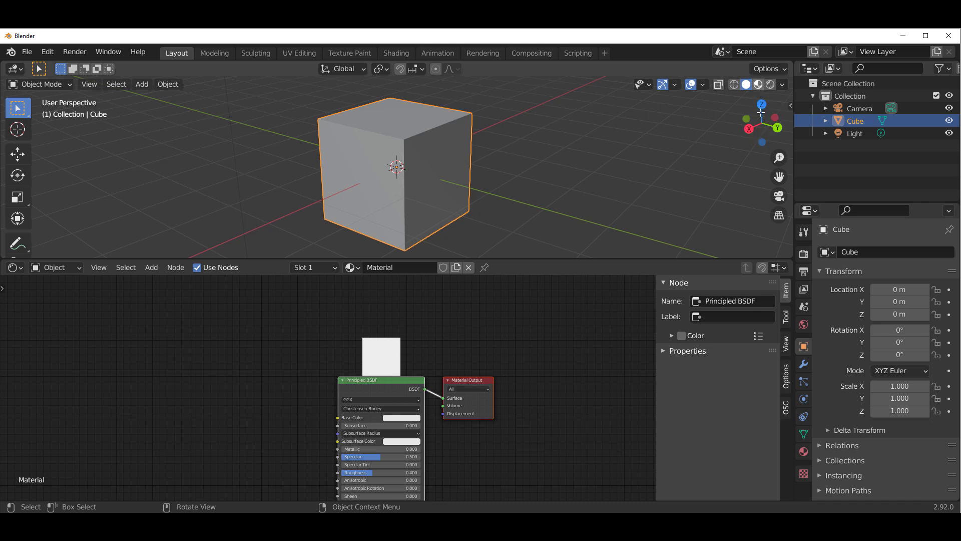
Step: Add a Voronoi Texture node to the cube's material and position it in front of the Principled BSDF
middle_click_drag(287, 372, 373, 337)
scroll(370, 335, "up", 2)
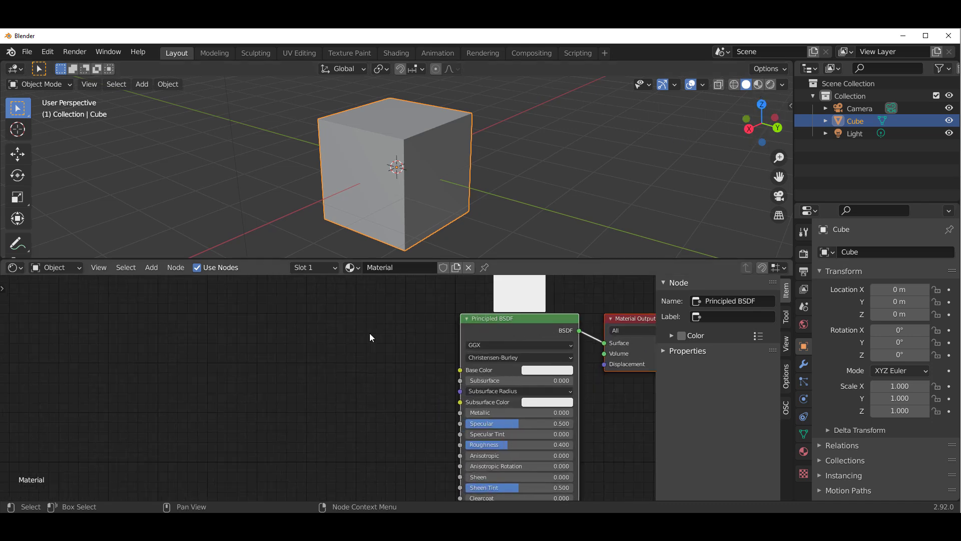
key("shift+a")
left_click(256, 341)
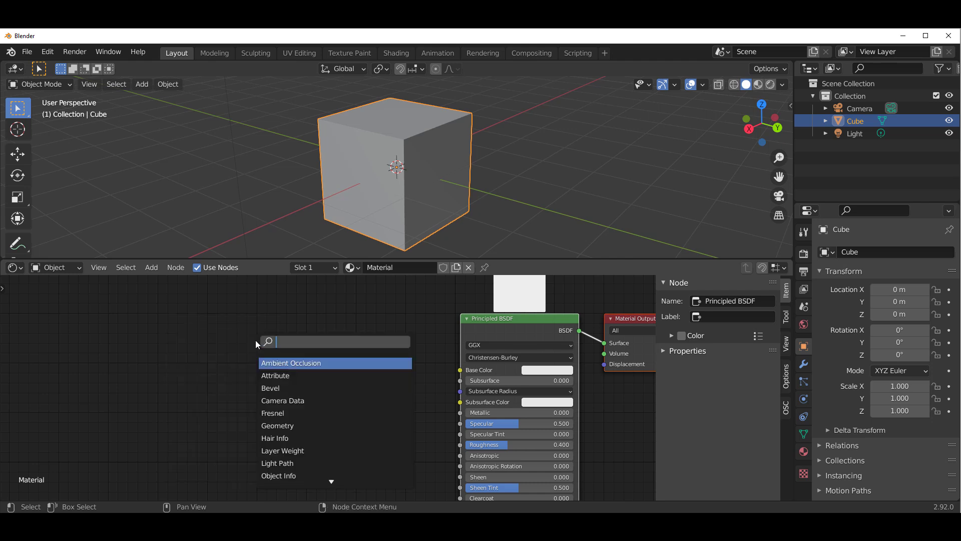
type("vor")
key("Return")
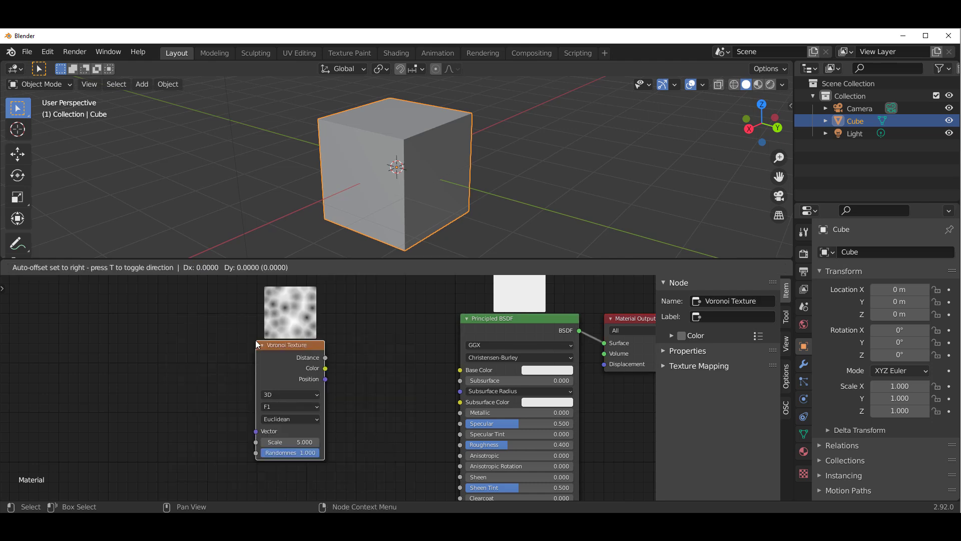
left_click(235, 370)
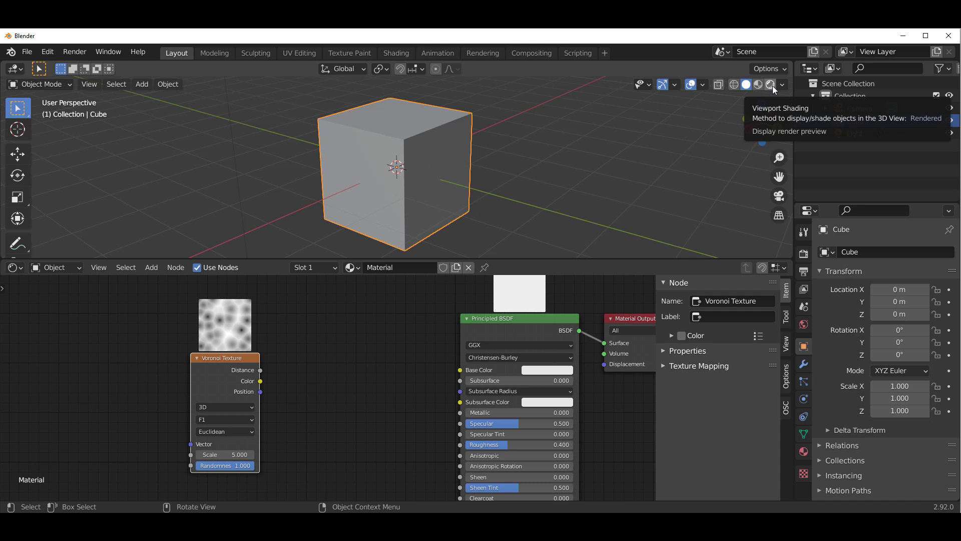
left_click_drag(228, 359, 300, 352)
scroll(332, 408, "down", 2)
scroll(333, 408, "up", 2)
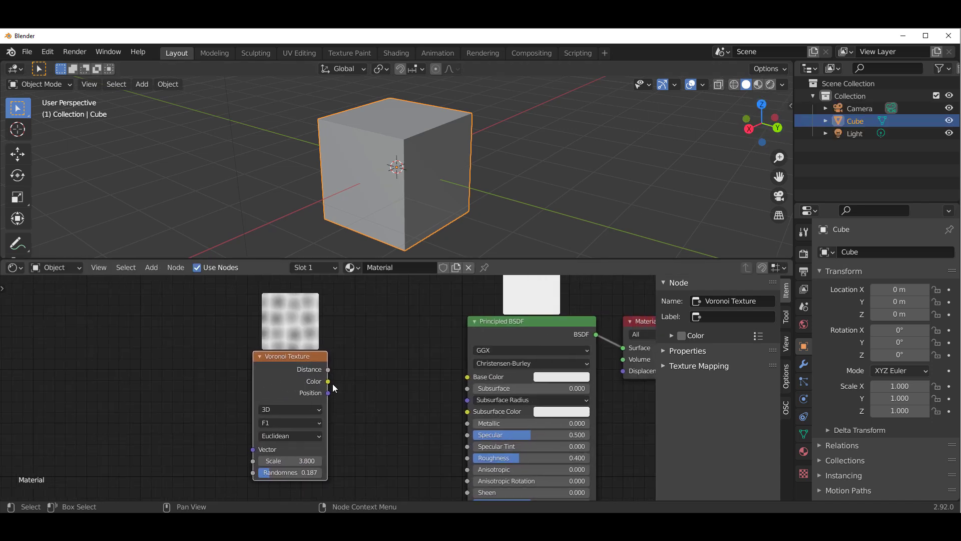
Step: Connect the Voronoi Texture's Color output to the Base Color input of the Principled BSDF
left_click_drag(329, 381, 473, 382)
middle_click_drag(401, 363, 334, 422)
left_click(457, 380)
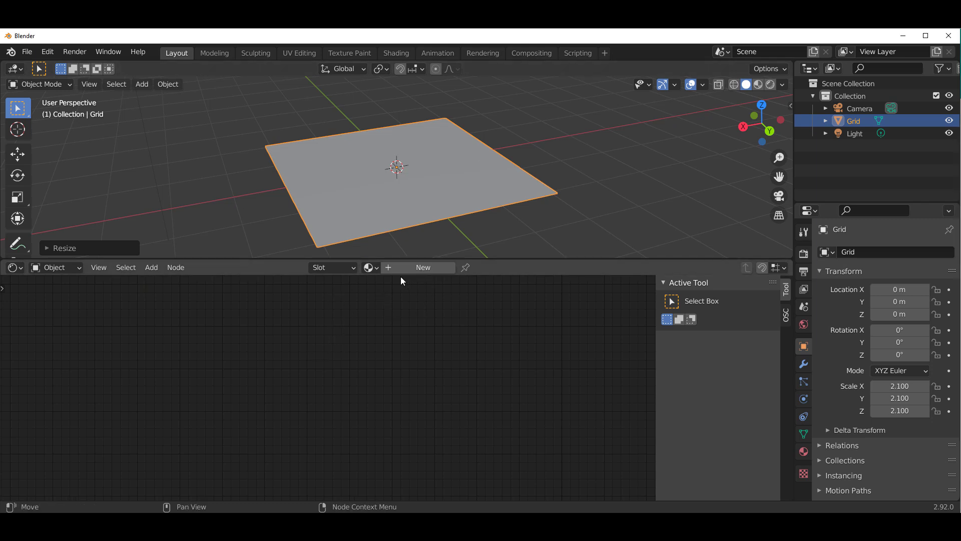
Step: Create a new material for the grid and add a MixRGB node in front of its Principled BSDF
left_click(428, 268)
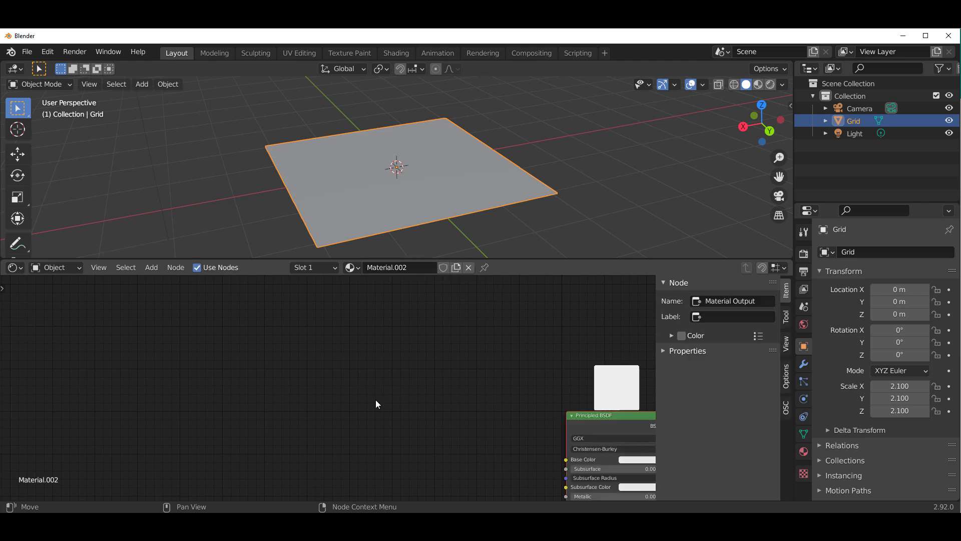
middle_click_drag(445, 415, 343, 401)
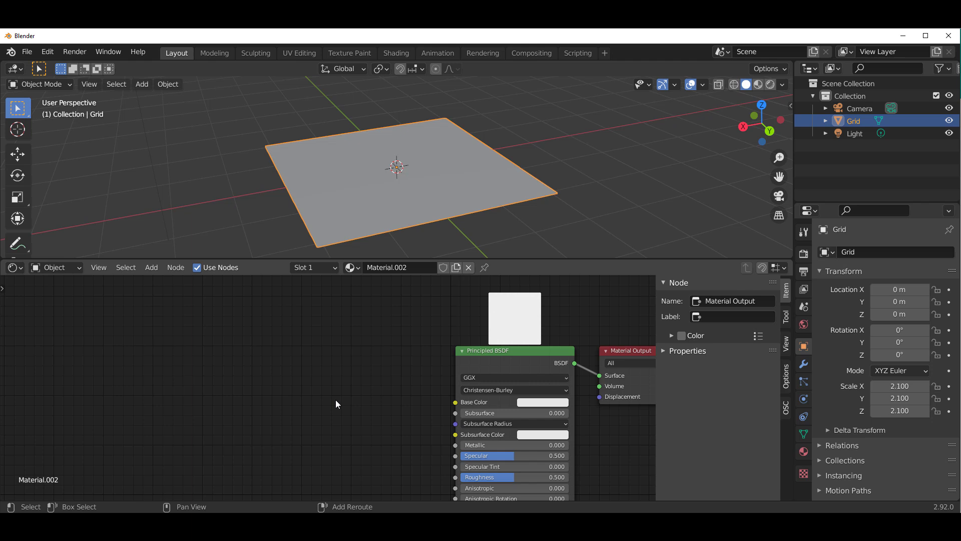
key("shift+a")
left_click(303, 364)
type("mix")
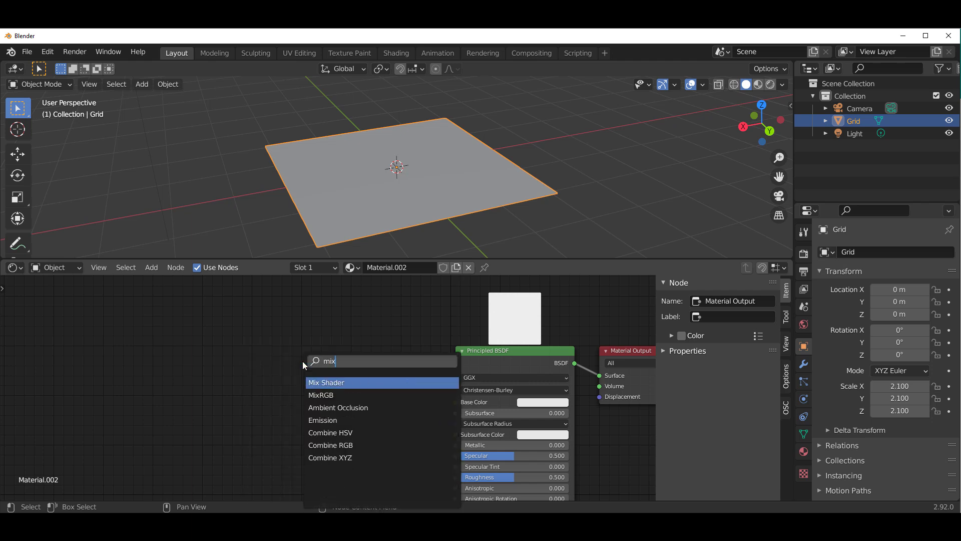
key("Down")
key("Return")
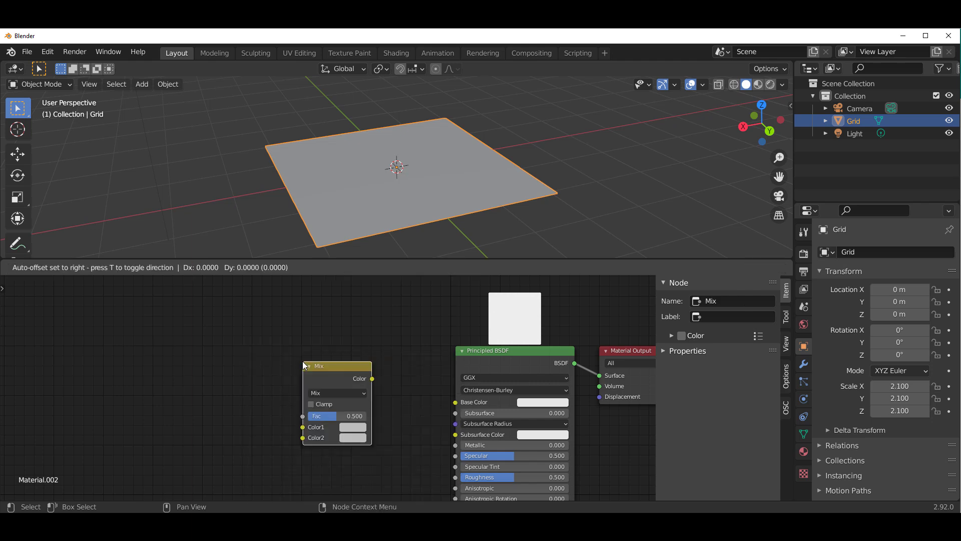
left_click(353, 369)
Step: Add a Noise Texture node to the grid's material and place it in front of the Mix node
key("shift+a")
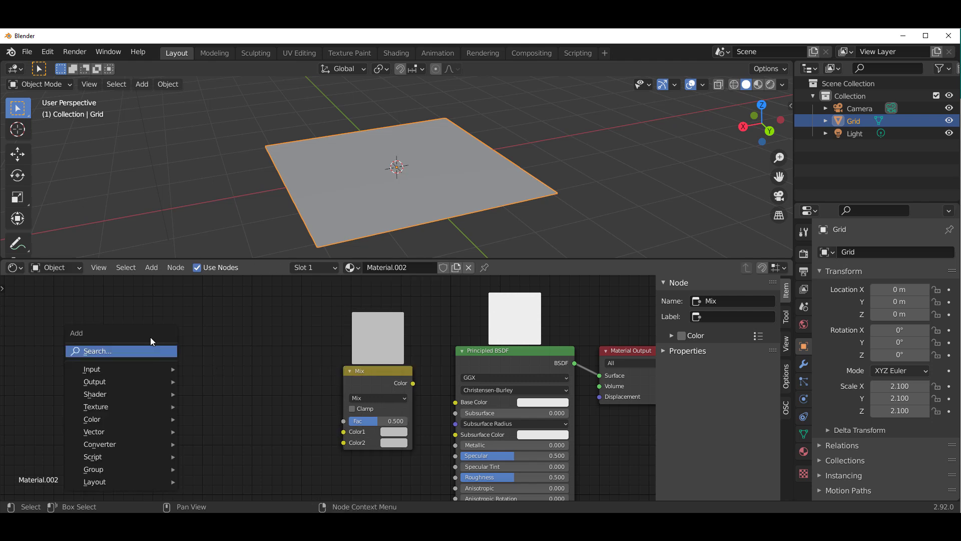
left_click(155, 353)
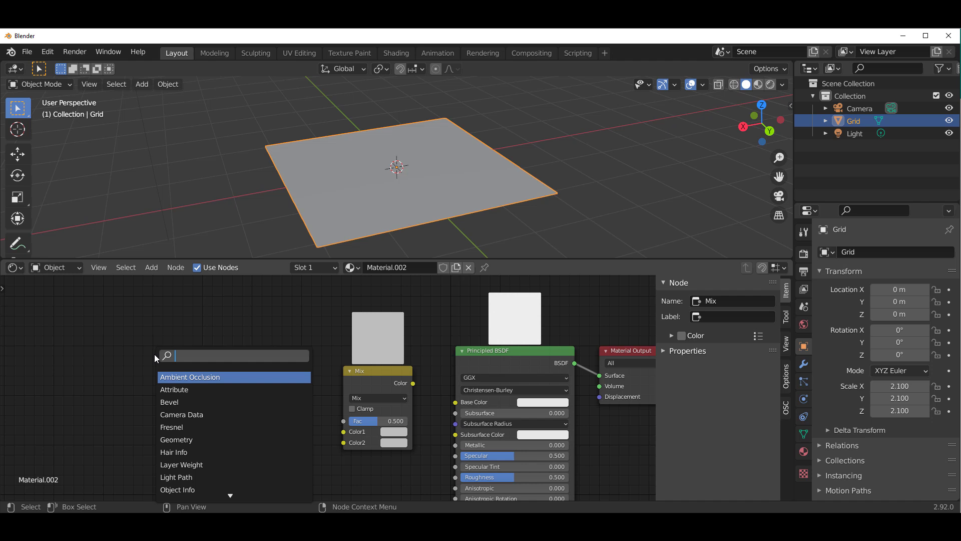
type("noi")
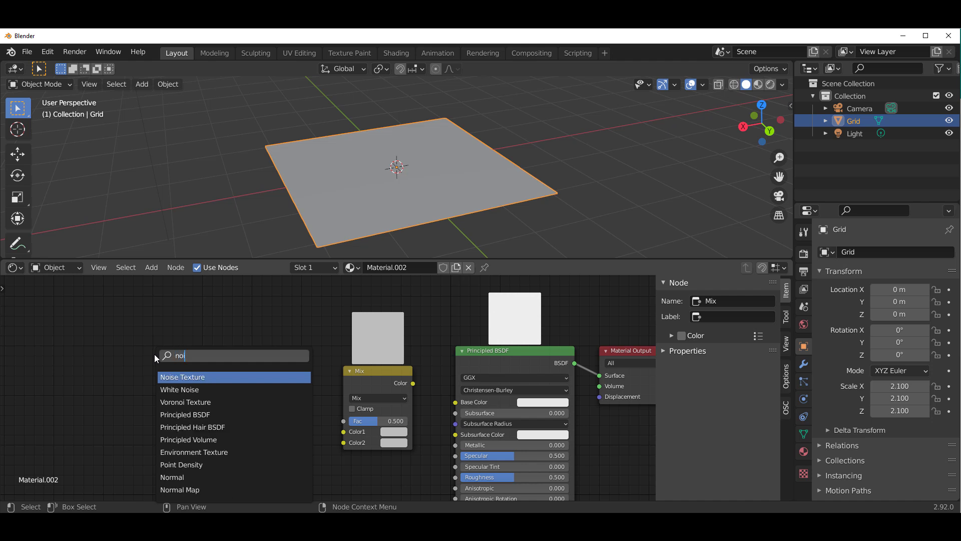
key("Down")
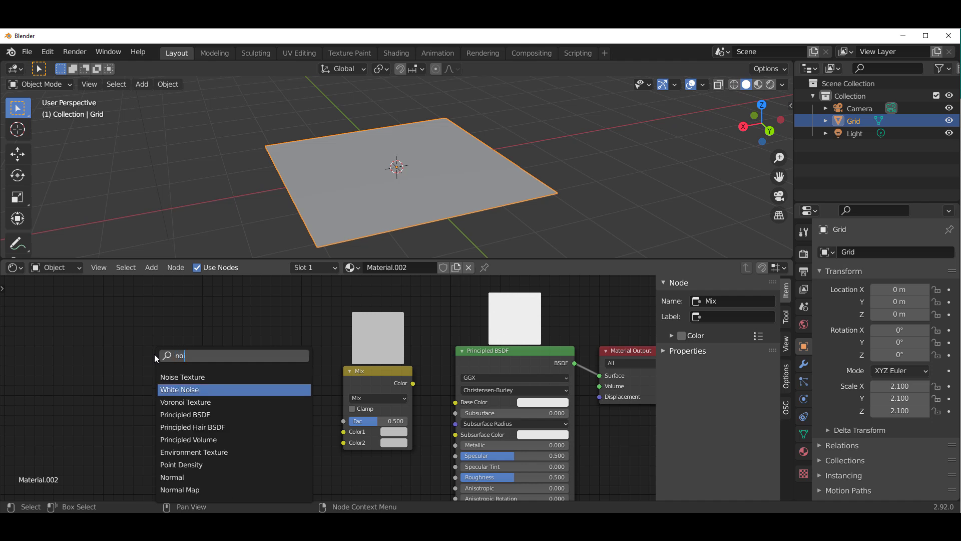
key("Up")
key("Return")
left_click(138, 359)
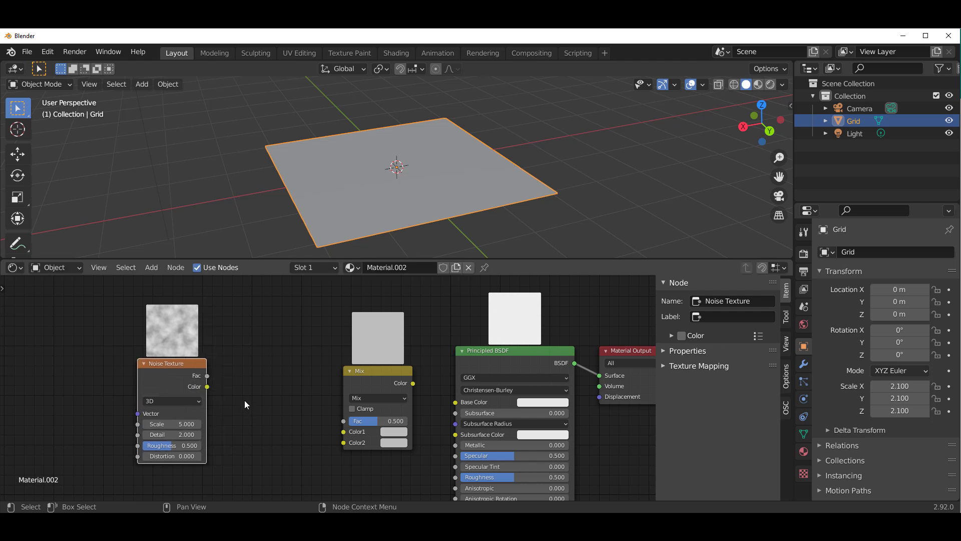
Step: Connect the Noise Texture's Color output to the Mix node's Color1 input and switch the noise to 2D
left_click_drag(207, 387, 344, 431)
left_click_drag(180, 372, 167, 396)
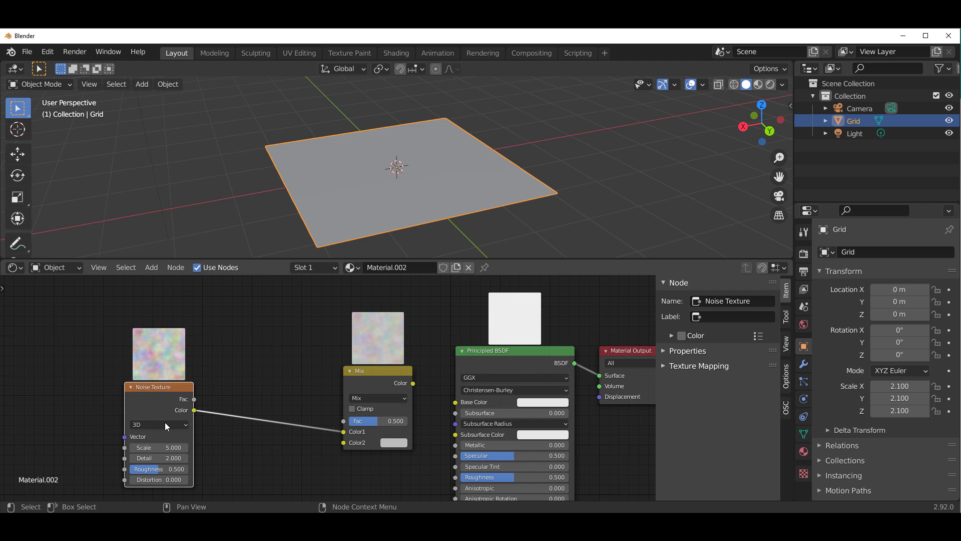
left_click(164, 423)
left_click(148, 446)
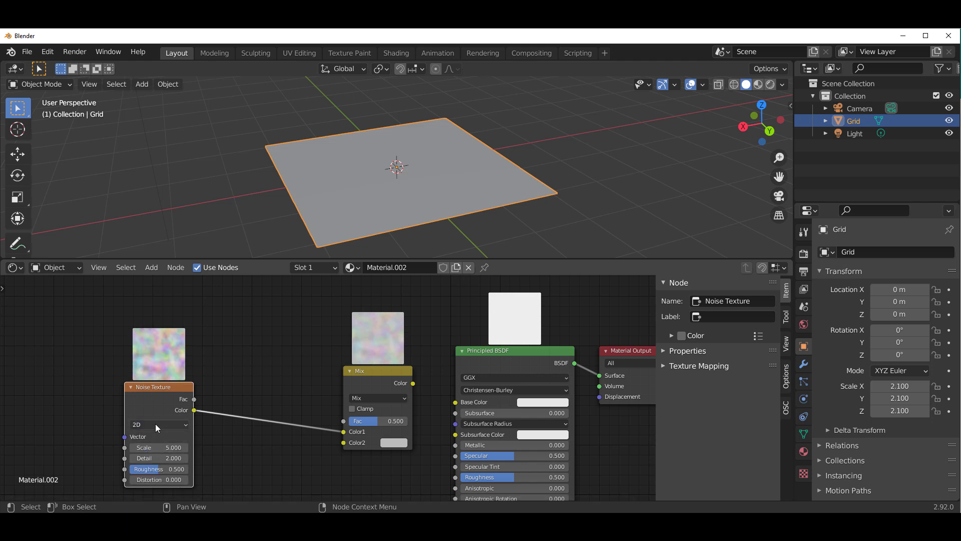
left_click_drag(172, 397, 144, 424)
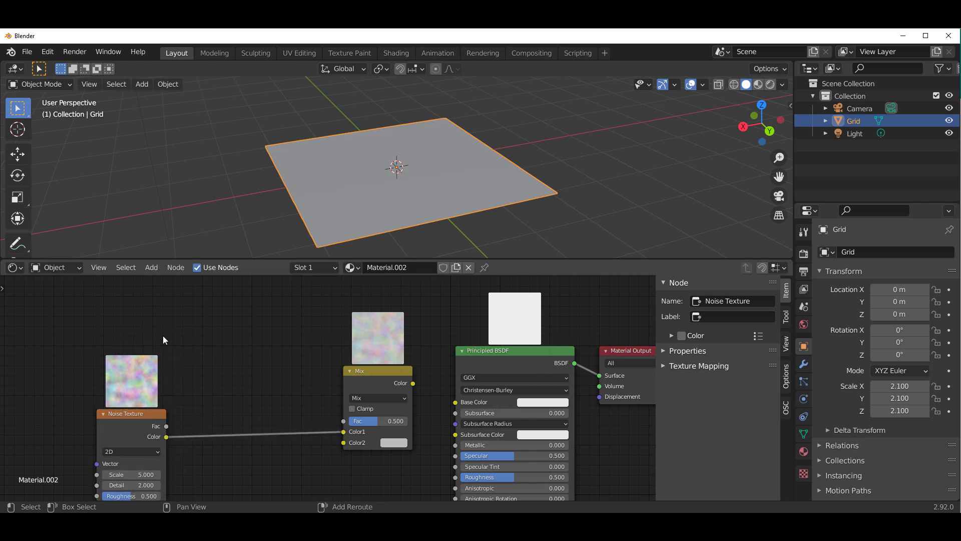
Step: Add a Checker Texture node and place it between the Noise Texture and the Mix node
key("shift+a")
left_click(157, 330)
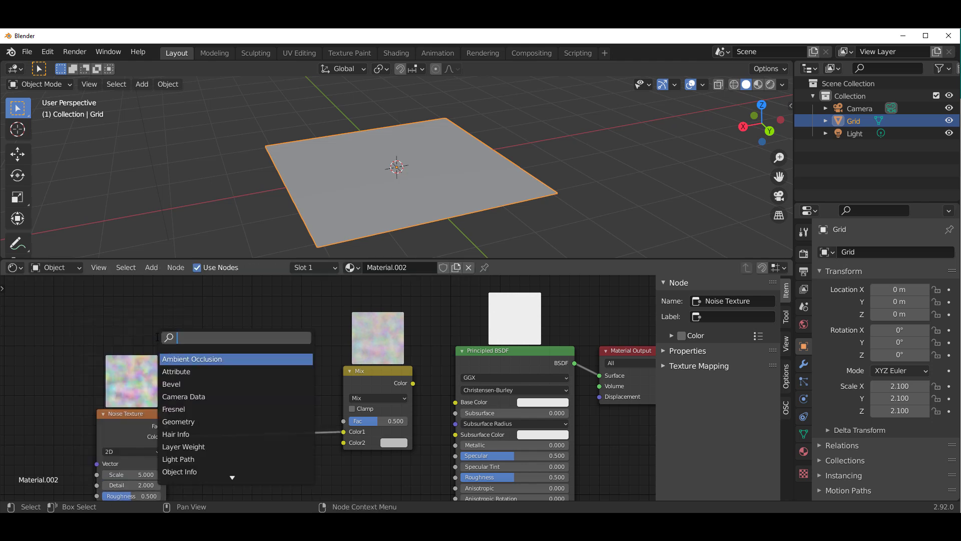
type("tic")
key("BackSpace")
key("BackSpace")
key("BackSpace")
type("che")
key("Return")
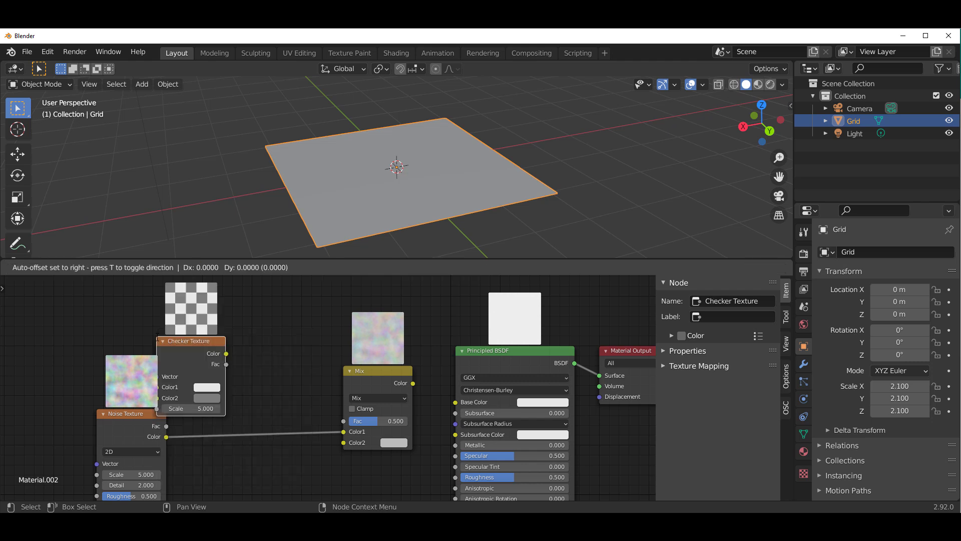
left_click(221, 361)
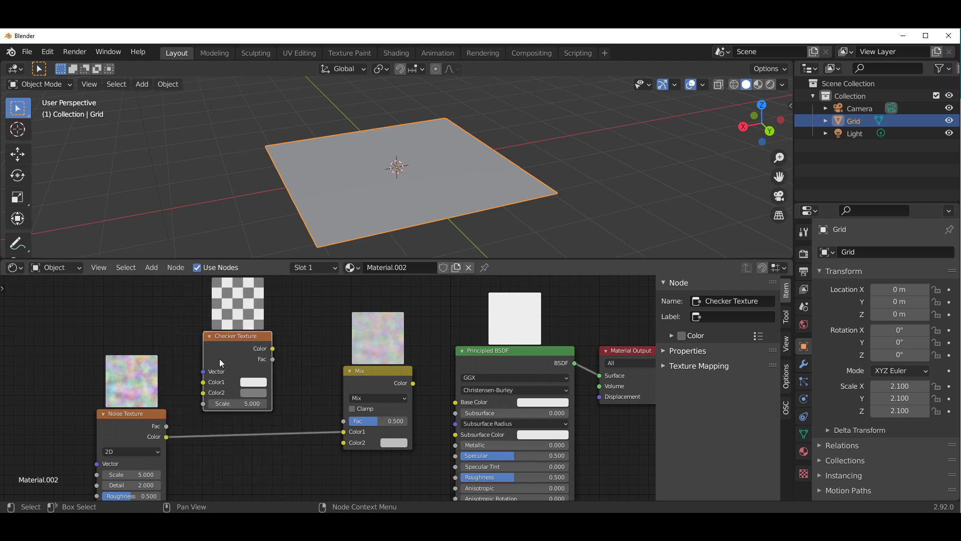
Step: Set the Mix node's Color2 to red and connect the Checker Texture's Fac output to the Mix node's Fac input
left_click(394, 442)
left_click(424, 372)
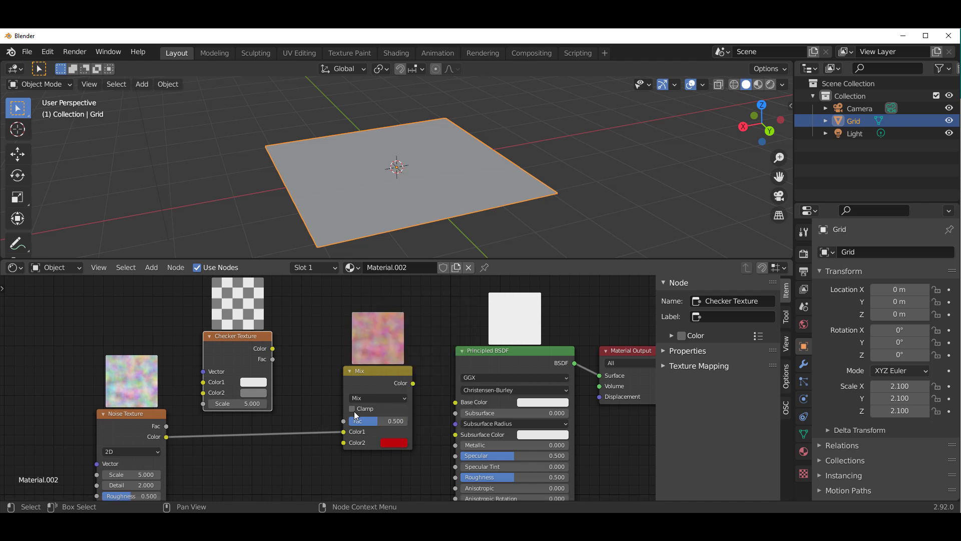
left_click_drag(272, 359, 345, 422)
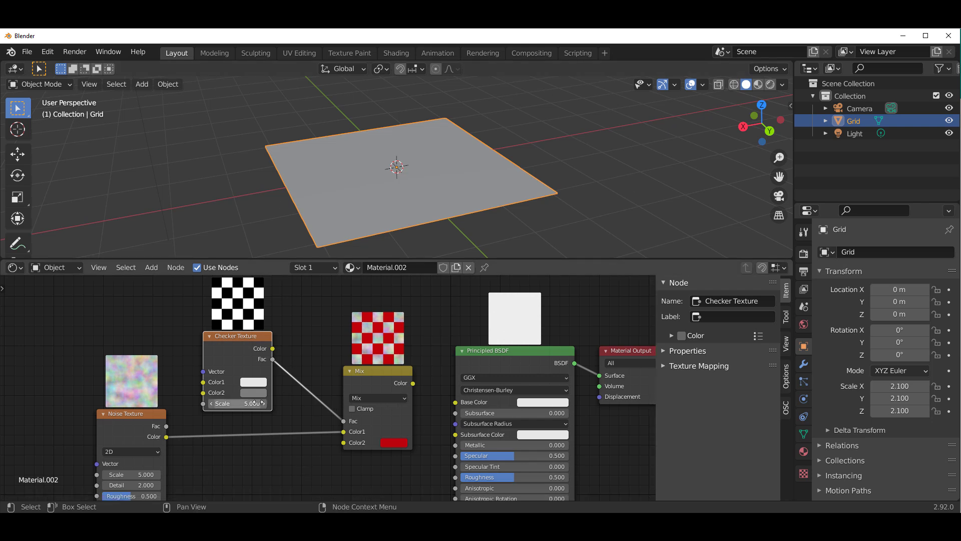
Step: Change the Mix node's Color2 to a dark brown with hue 0.030, saturation 0.967 and value 0.138
left_click(391, 445)
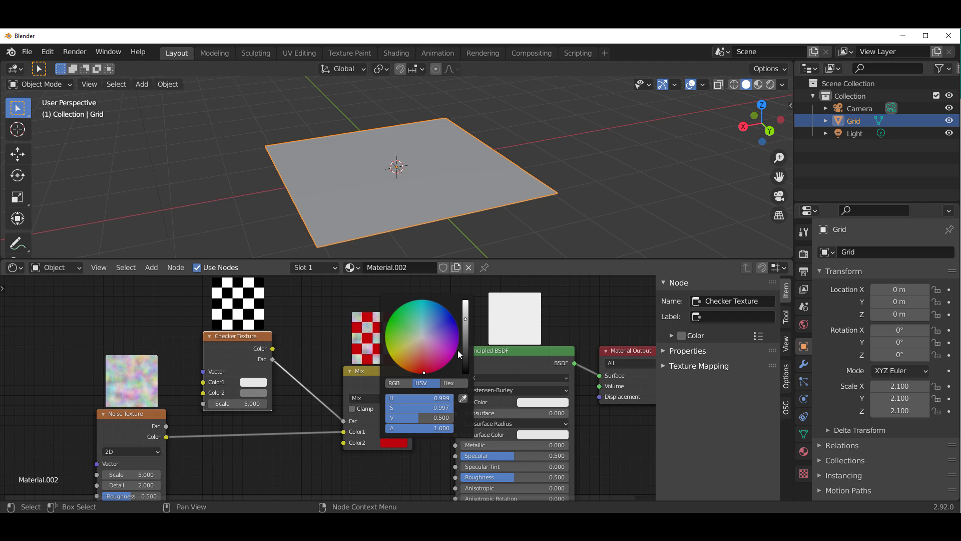
left_click_drag(458, 350, 410, 365)
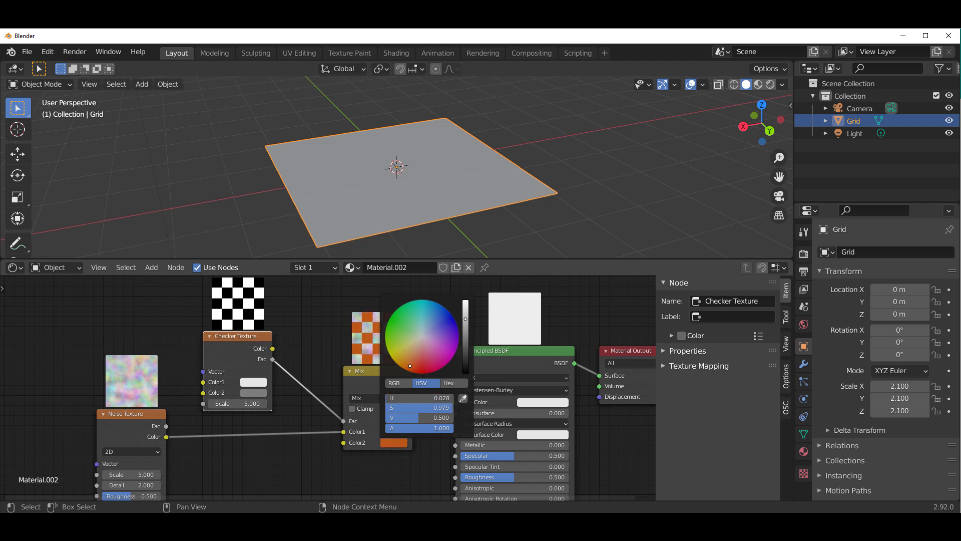
left_click_drag(465, 332, 466, 341)
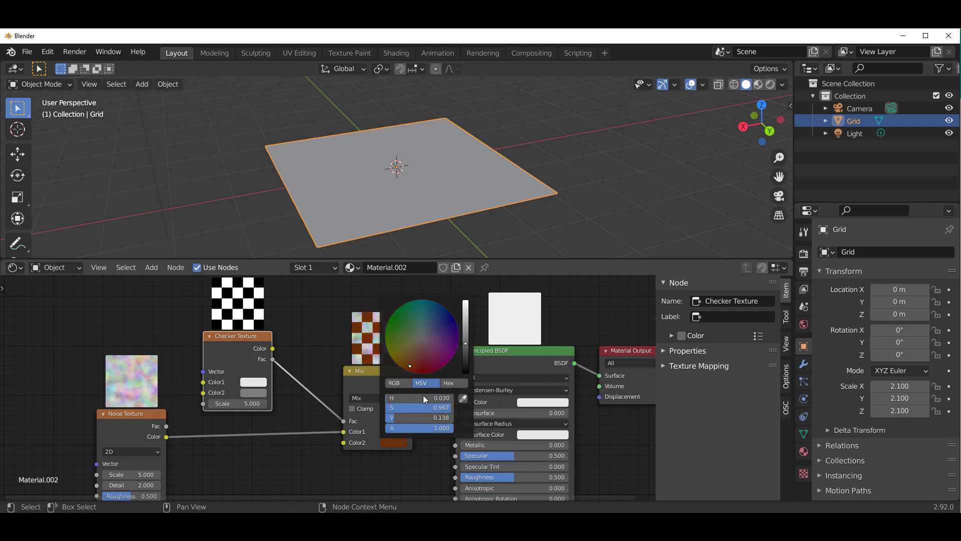
Step: Set the Noise Texture's Scale to 17.4, Roughness to 1.0 and Distortion to 4.3
middle_click_drag(263, 477, 377, 416)
left_click_drag(243, 400, 221, 418)
left_click_drag(152, 440, 175, 451)
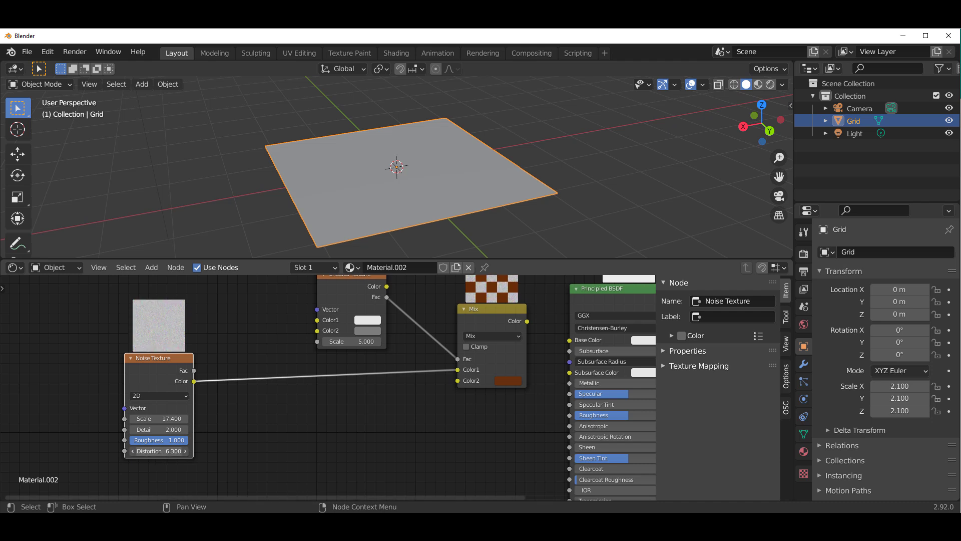
Step: Try the 4D and 3D dimensions on the Noise Texture and return it to 2D
left_click(140, 395)
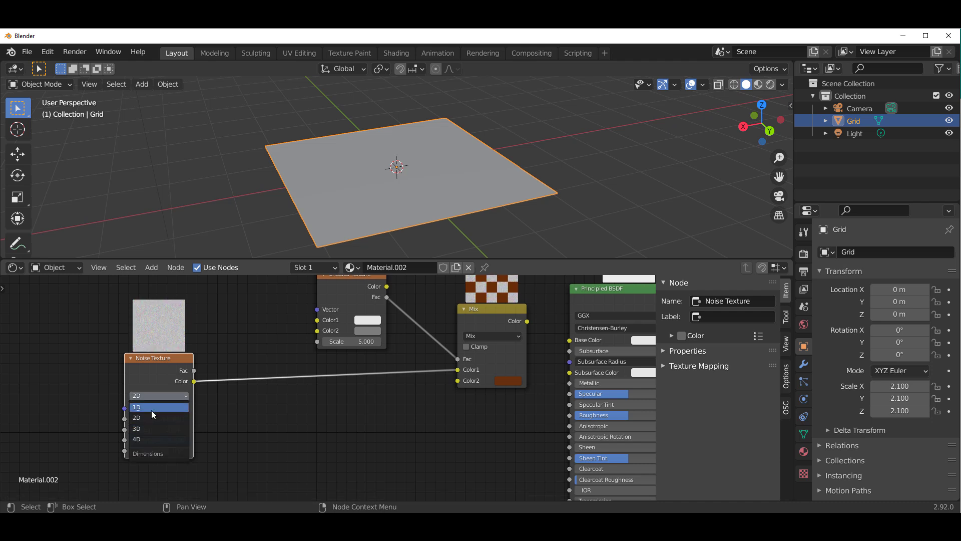
left_click(153, 417)
left_click(158, 396)
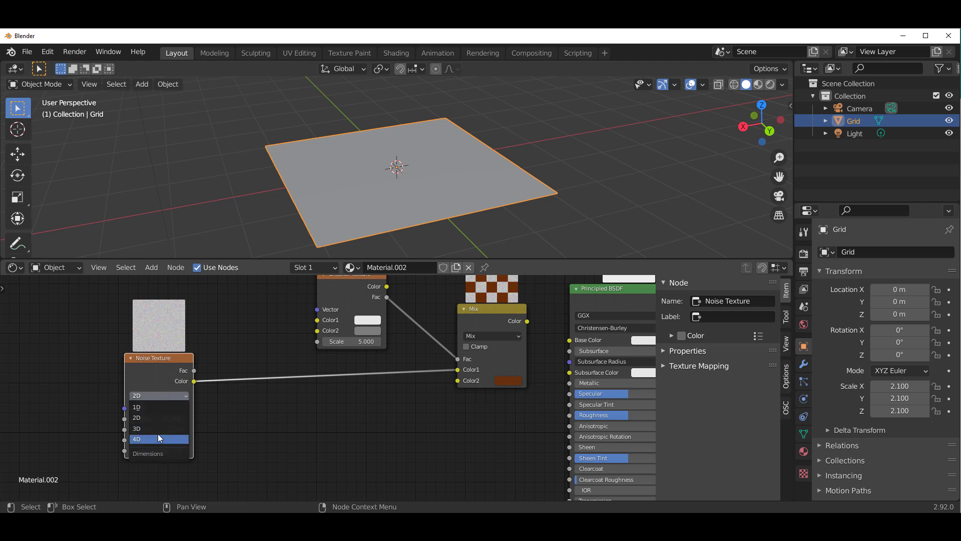
left_click(158, 435)
left_click(152, 396)
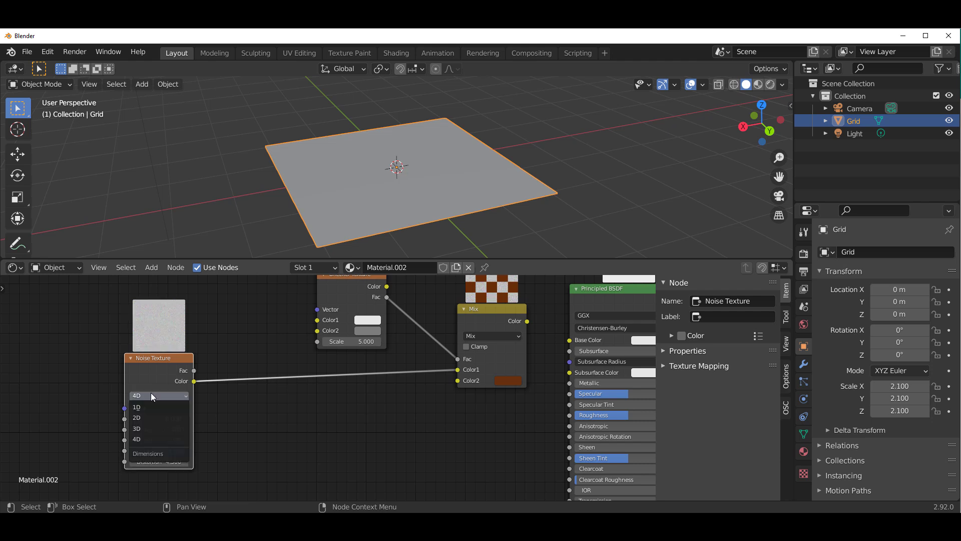
left_click(152, 428)
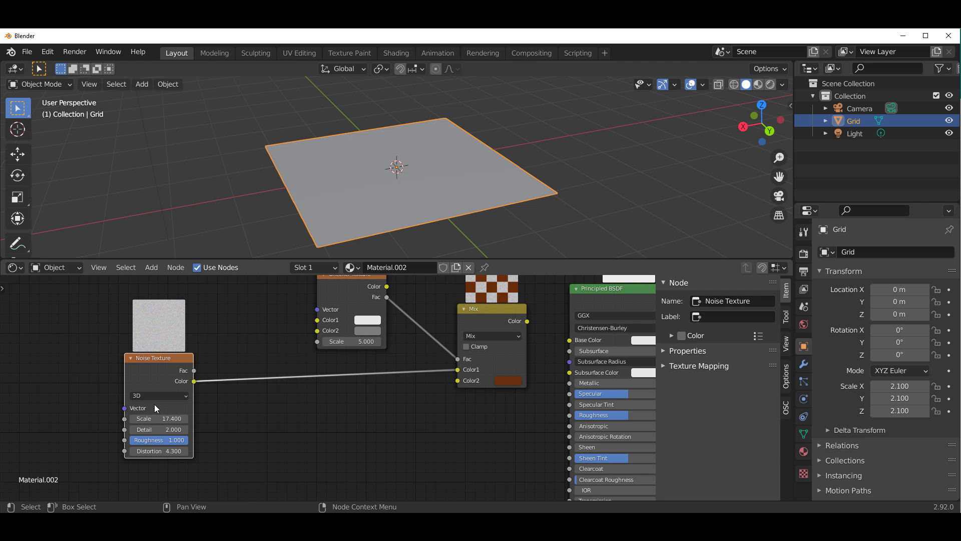
left_click(157, 395)
left_click(161, 414)
Step: Connect the Mix node's Color output to the Base Color input of the Principled BSDF
scroll(236, 380, "up", 3)
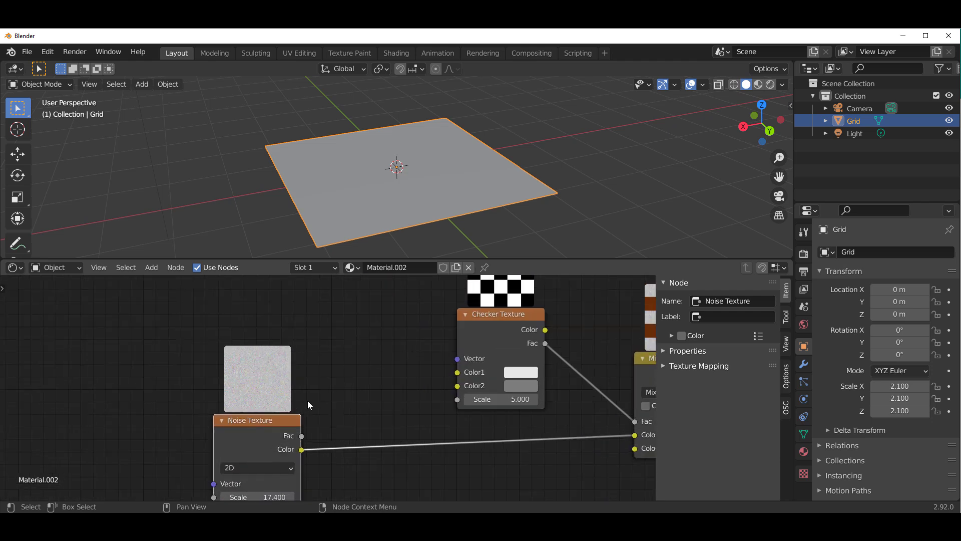
mouse_move(366, 402)
middle_mouse_down()
mouse_move(181, 460)
mouse_move(171, 476)
middle_mouse_up()
mouse_move(512, 356)
middle_mouse_down()
mouse_move(202, 389)
mouse_move(134, 377)
middle_mouse_up()
middle_click_drag(395, 253, 439, 178)
scroll(340, 356, "down", 2)
scroll(341, 356, "down", 4)
middle_click_drag(308, 326, 265, 329)
left_click_drag(252, 354, 290, 368)
middle_click_drag(335, 327, 308, 392)
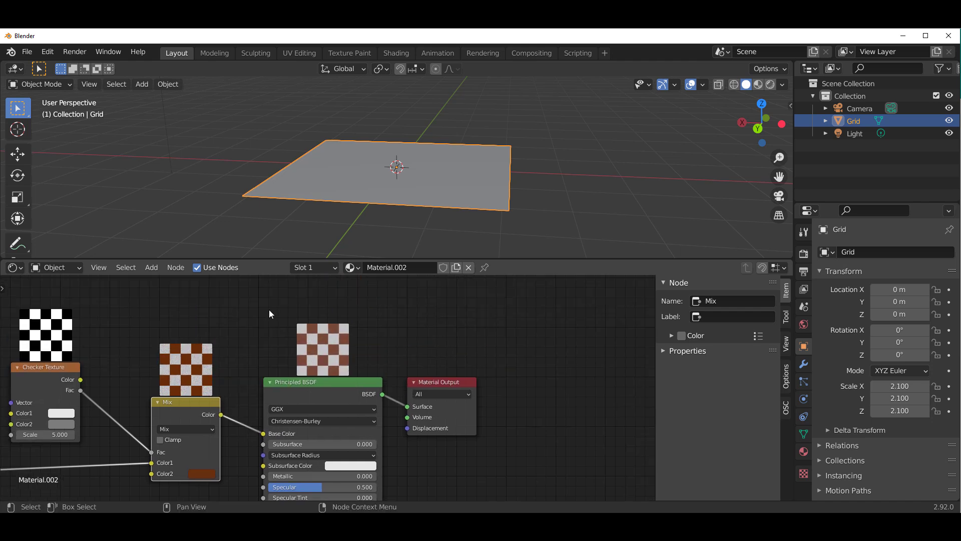
Step: Move the Material Output node farther away from the Principled BSDF to make room between them
scroll(328, 345, "up", 3)
scroll(328, 346, "down", 3)
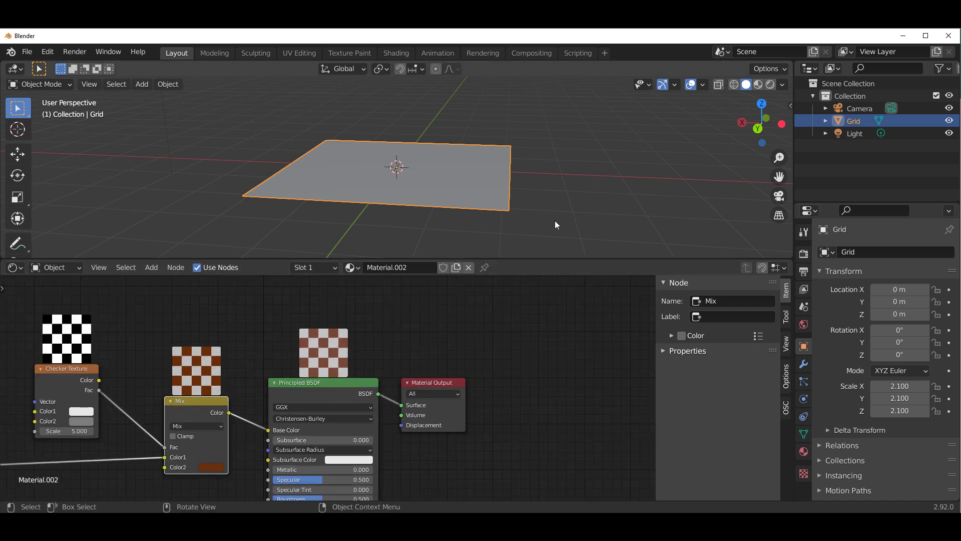
middle_click_drag(556, 224, 584, 204)
left_click_drag(440, 384, 538, 357)
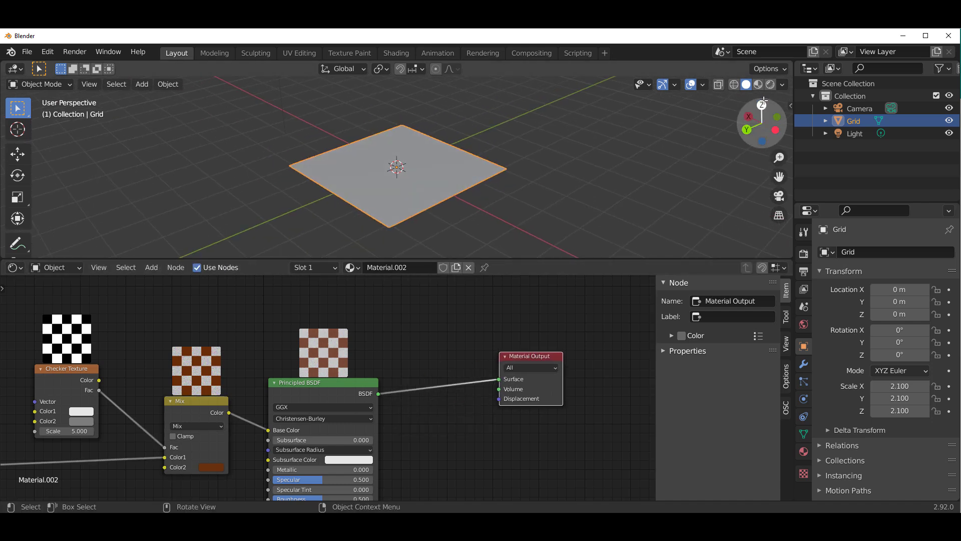
Step: Preview the grid's checker material in rendered viewport shading from several angles
left_click(770, 84)
middle_click_drag(676, 140, 548, 228)
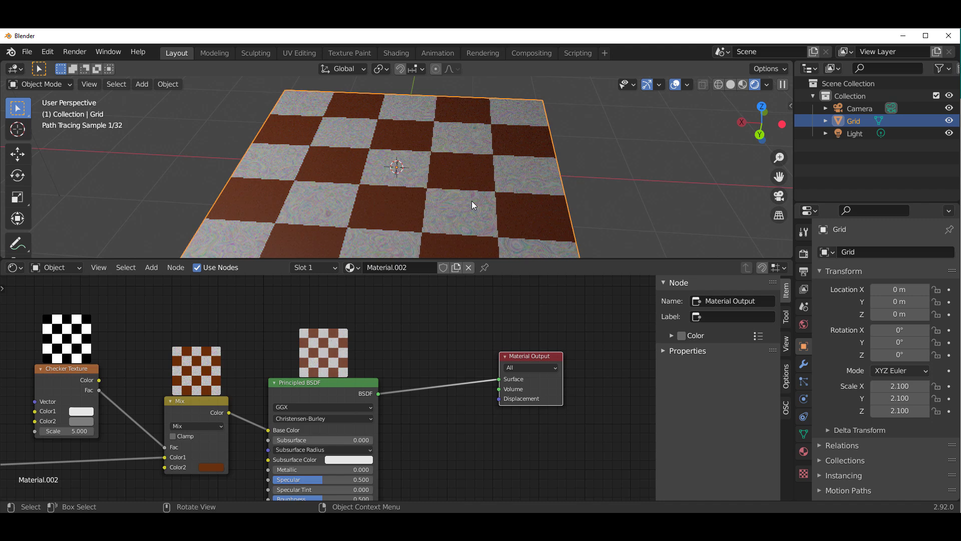
mouse_move(471, 201)
middle_mouse_down()
mouse_move(431, 190)
mouse_move(455, 169)
middle_mouse_up()
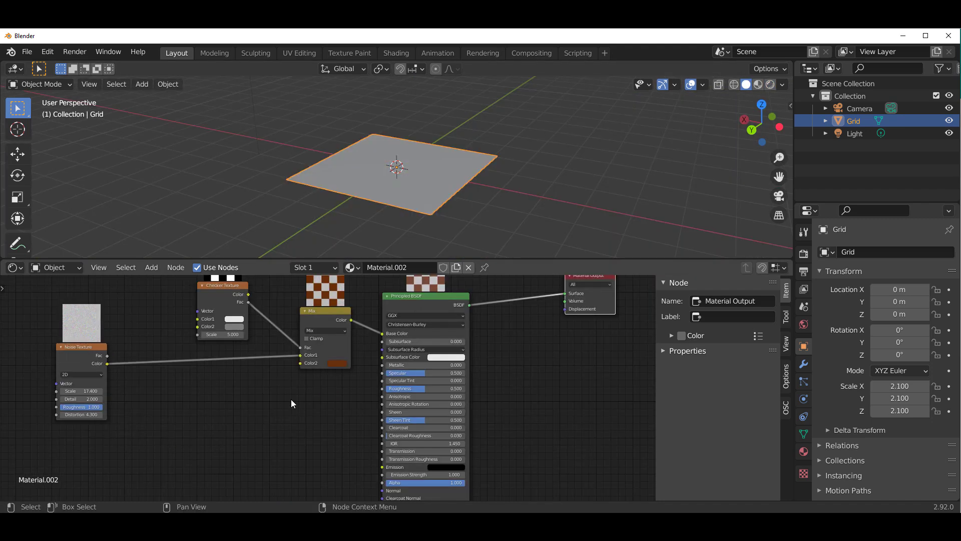
scroll(330, 391, "up", 1)
middle_click_drag(265, 389, 291, 333)
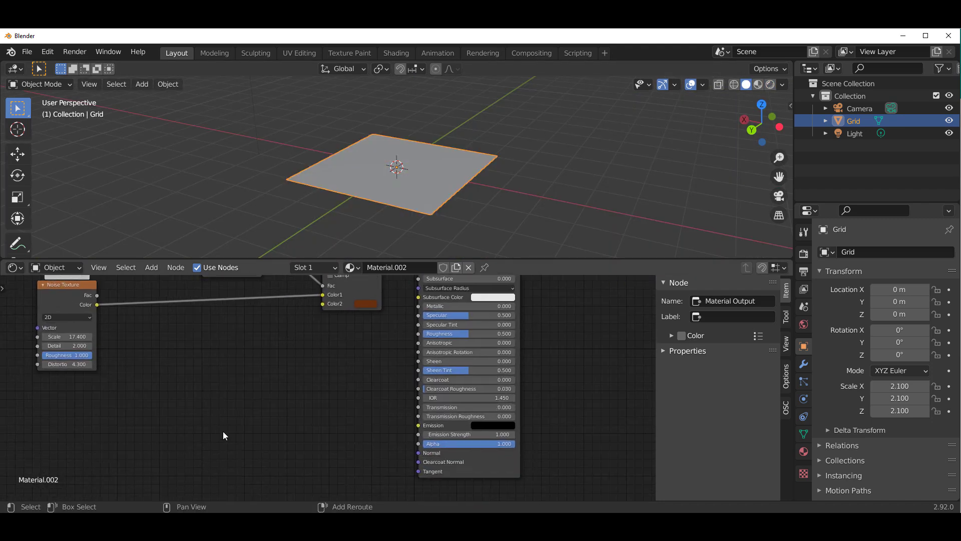
key("shift+a")
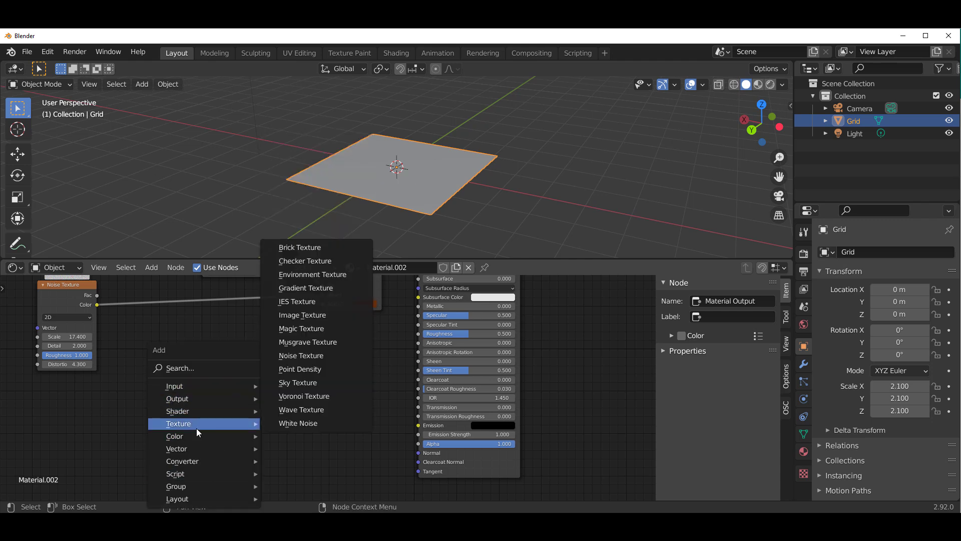
left_click(179, 367)
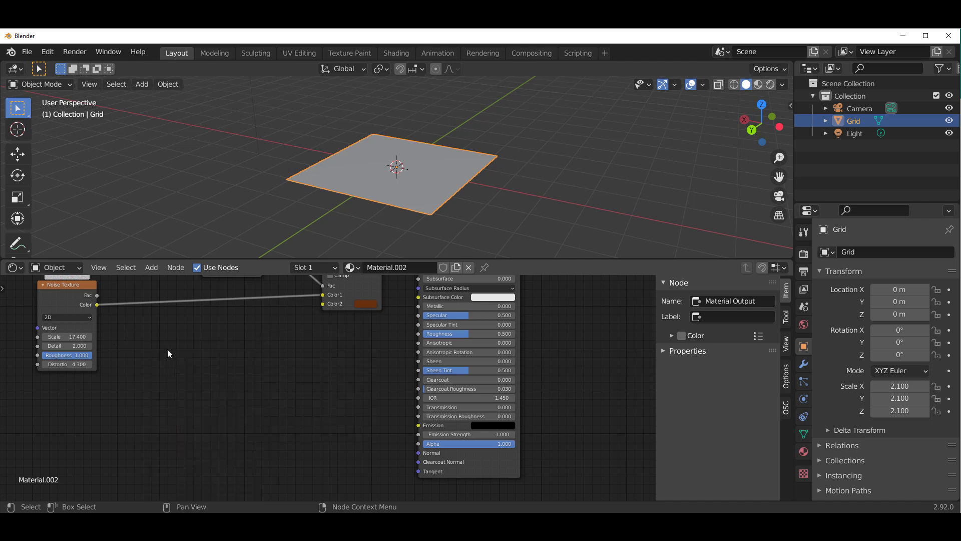
Step: Add a Displacement node to the grid's material in the empty space beside the Principled BSDF
key("Home")
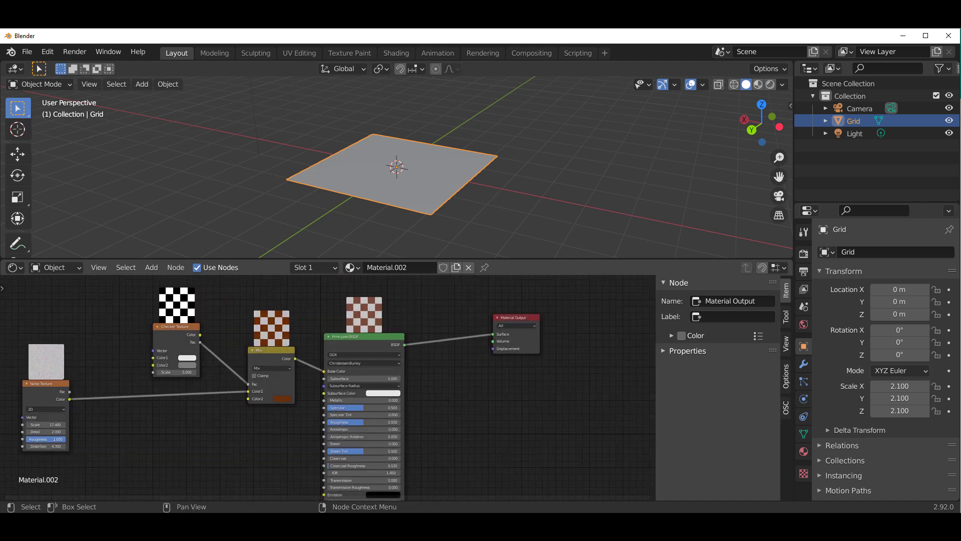
left_click(171, 438)
middle_click_drag(171, 438, 103, 390)
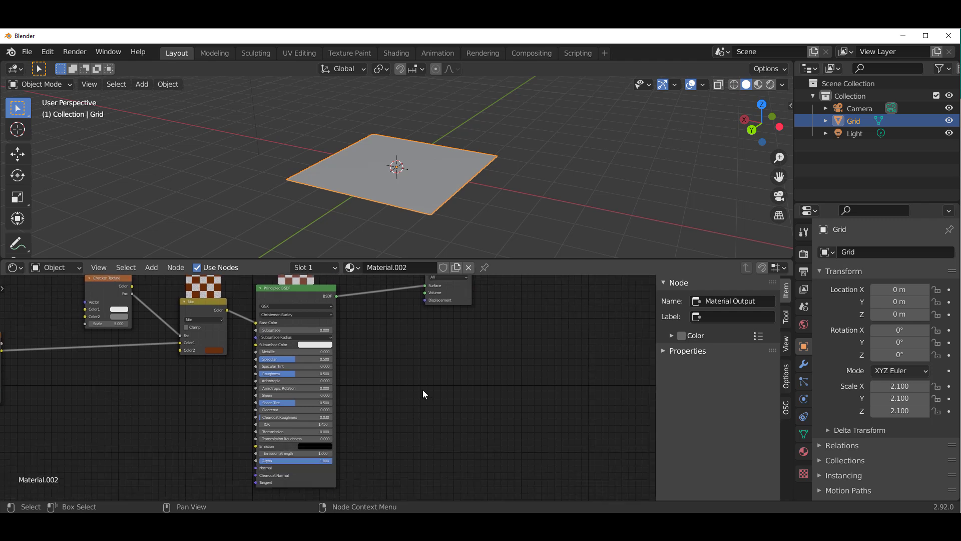
key("shift+a")
left_click(390, 368)
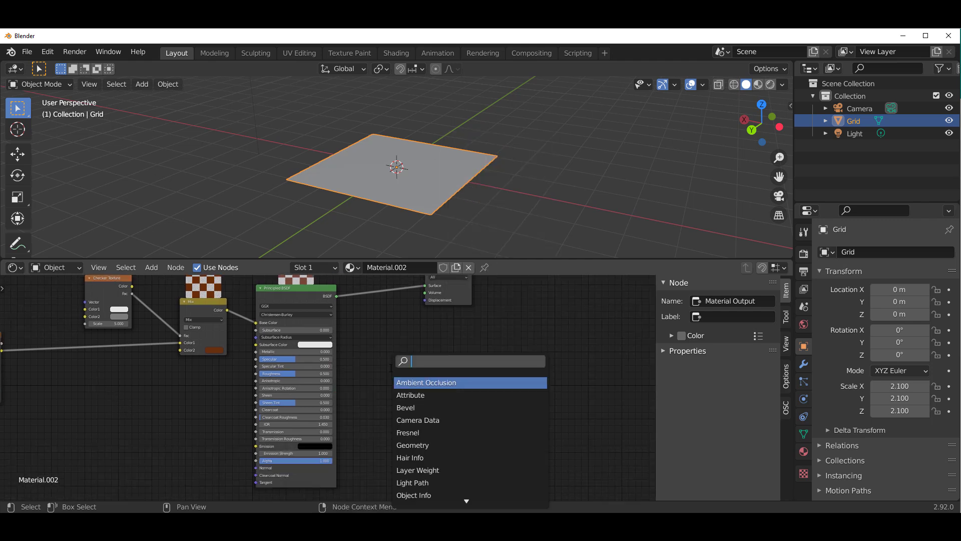
type("dia")
key("Down")
key("Down")
key("Down")
key("Down")
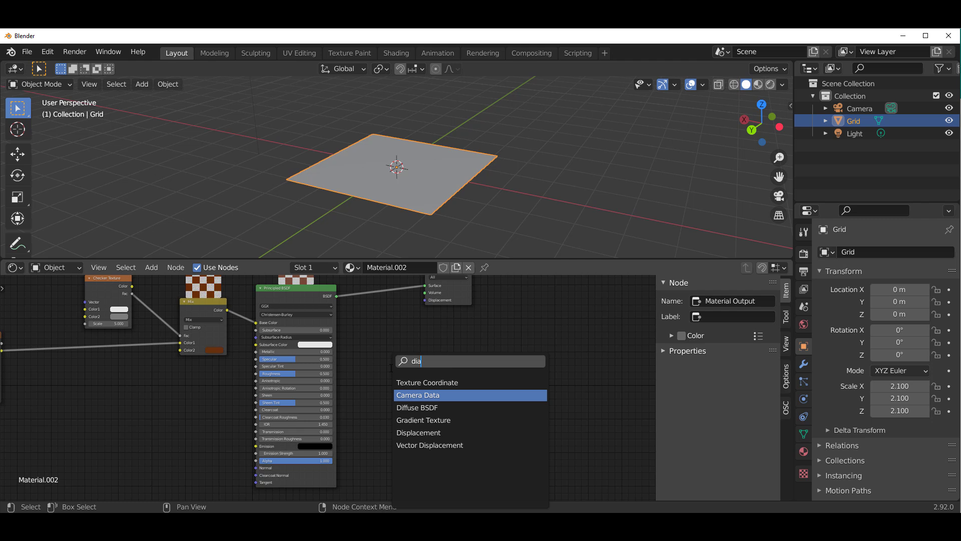
key("Return")
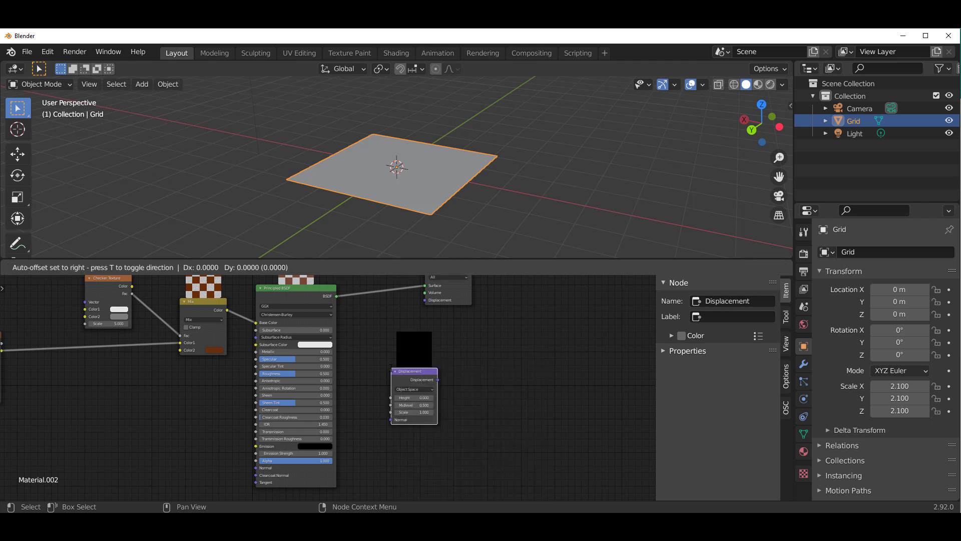
left_click(391, 368)
Step: Move the Material Output farther from the Principled BSDF and connect the Displacement node's output to its Displacement input
left_click_drag(449, 286, 517, 305)
left_click(437, 380)
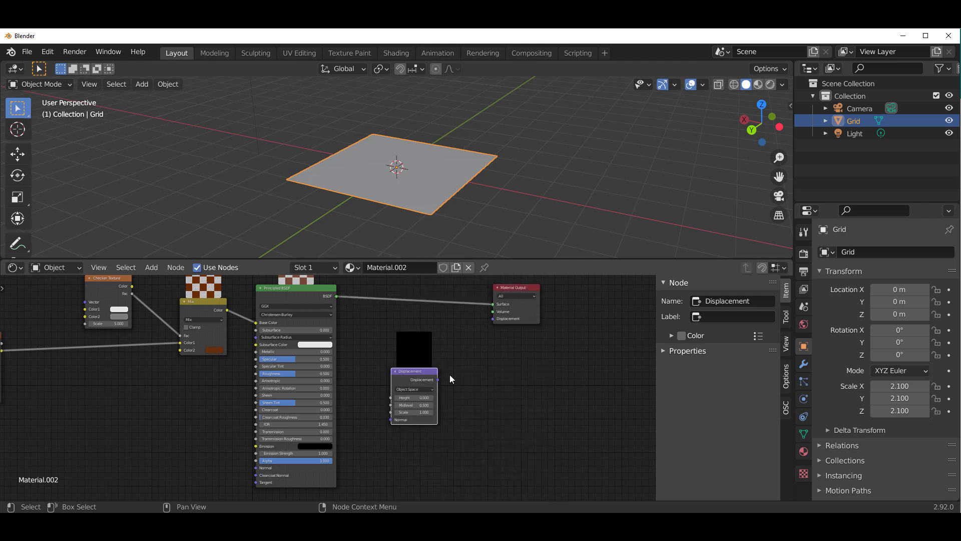
left_click_drag(439, 379, 493, 319)
Step: Place the Displacement node between the Mix node and Principled BSDF, spacing the texture and Mix nodes farther from the shader
left_click_drag(410, 377, 216, 421)
middle_click_drag(140, 404, 216, 378)
scroll(216, 378, "up", 3)
middle_click_drag(165, 394, 297, 435)
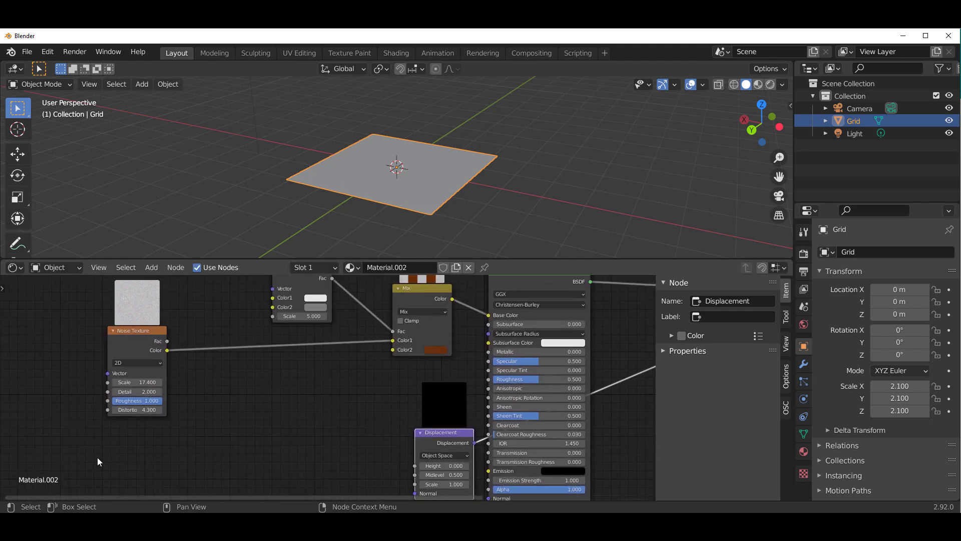
left_click_drag(97, 457, 298, 302)
middle_click_drag(277, 446, 305, 422)
left_click(280, 423)
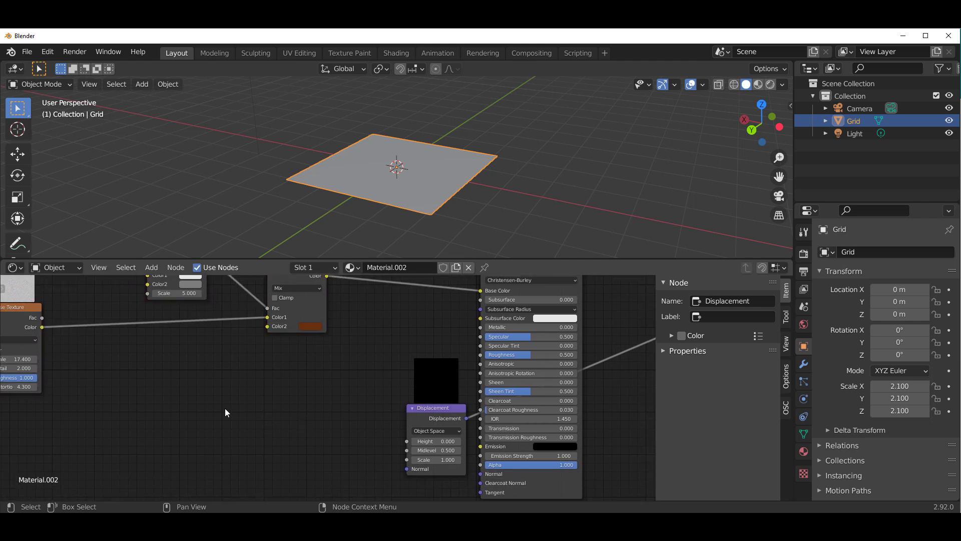
Step: Add a Voronoi Texture node and connect its Distance output to the Displacement node's Height input
key("shift+a")
left_click(206, 368)
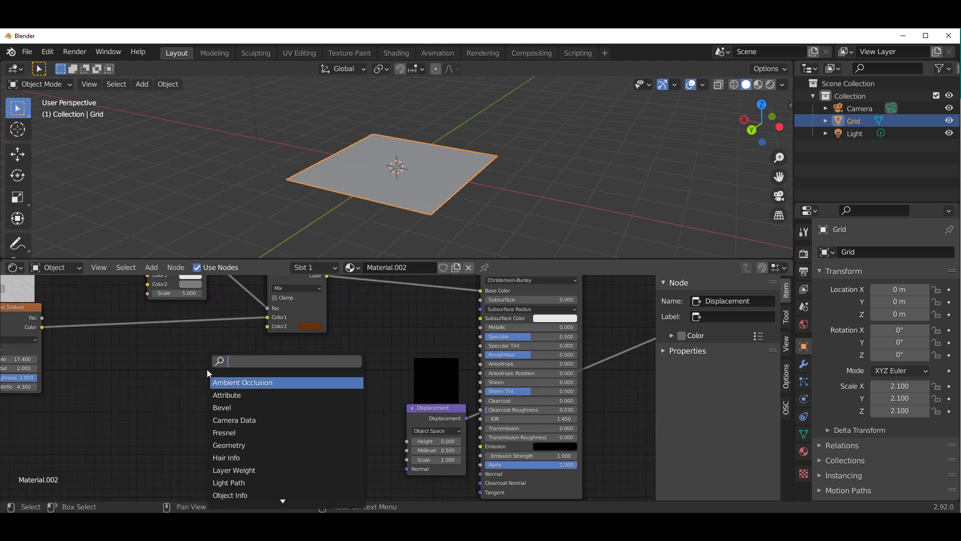
type("vor")
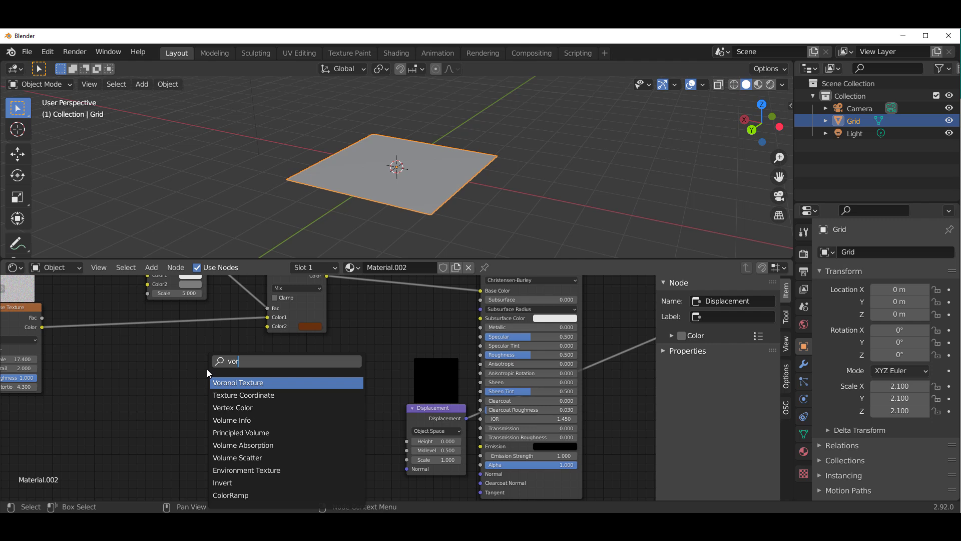
key("Return")
left_click(209, 407)
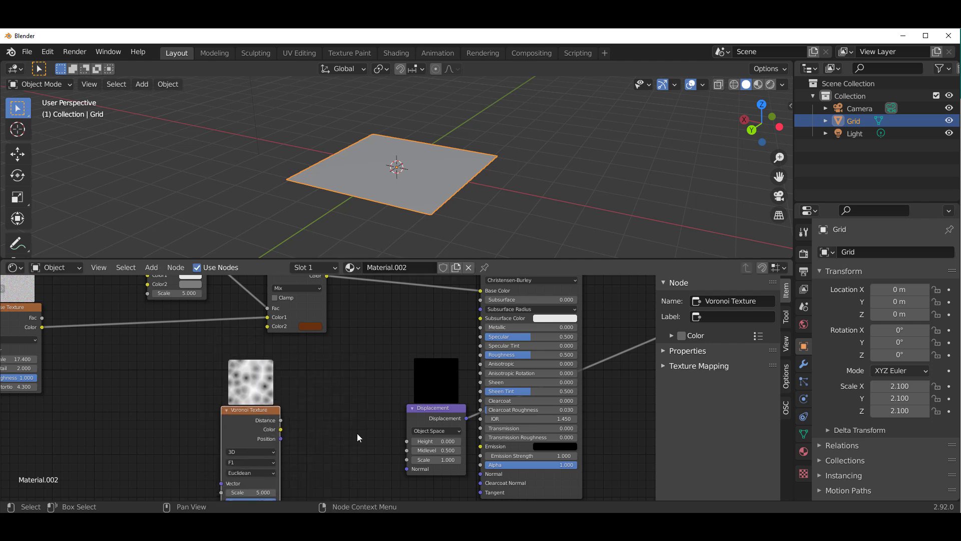
middle_click_drag(358, 438, 341, 401)
left_click_drag(263, 384, 391, 404)
Step: Set the Voronoi Texture's Scale to 4.300 and its Randomness to 0
middle_click_drag(334, 437, 464, 435)
scroll(396, 456, "up", 3)
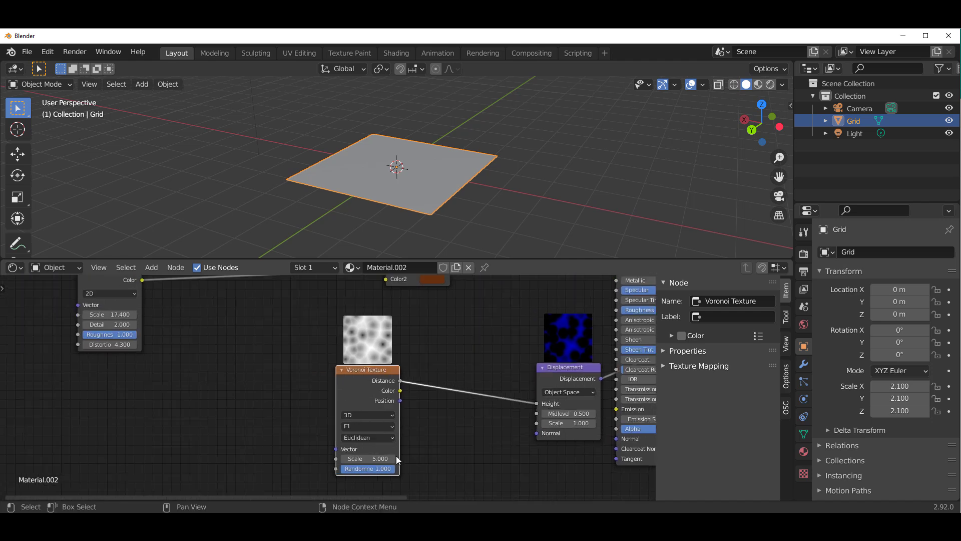
middle_click_drag(381, 458, 362, 457)
left_click_drag(334, 470, 359, 469)
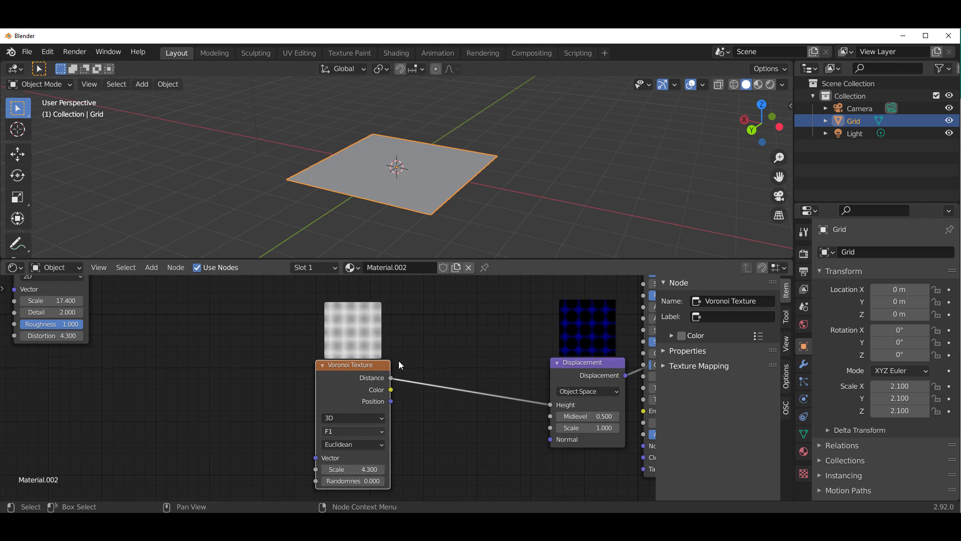
Step: Move the Voronoi Texture farther from the Displacement node and connect its Color output to the Mix node's Color1 input
scroll(428, 343, "down", 7)
middle_click_drag(407, 373, 461, 419)
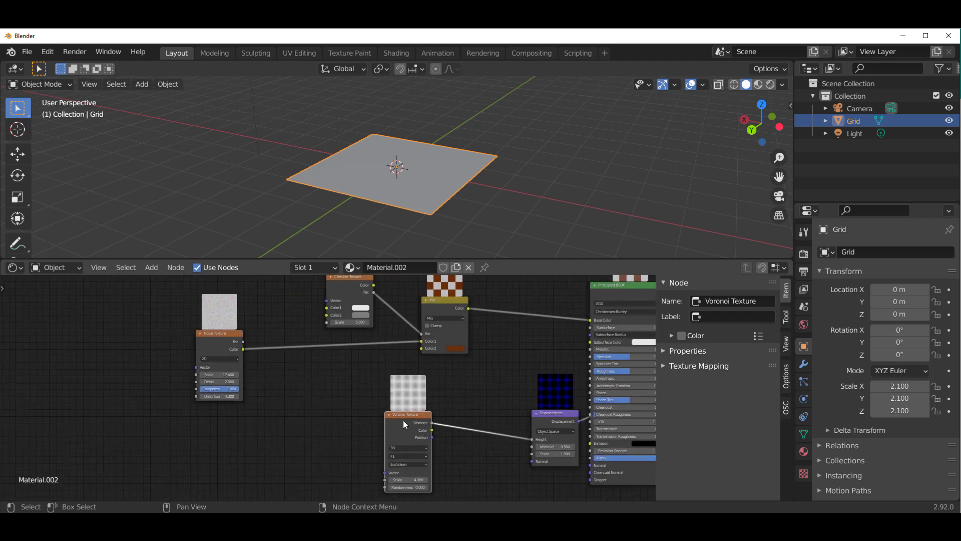
left_click_drag(404, 420, 377, 349)
middle_click_drag(453, 414, 433, 499)
scroll(428, 375, "up", 3)
scroll(428, 374, "up", 3)
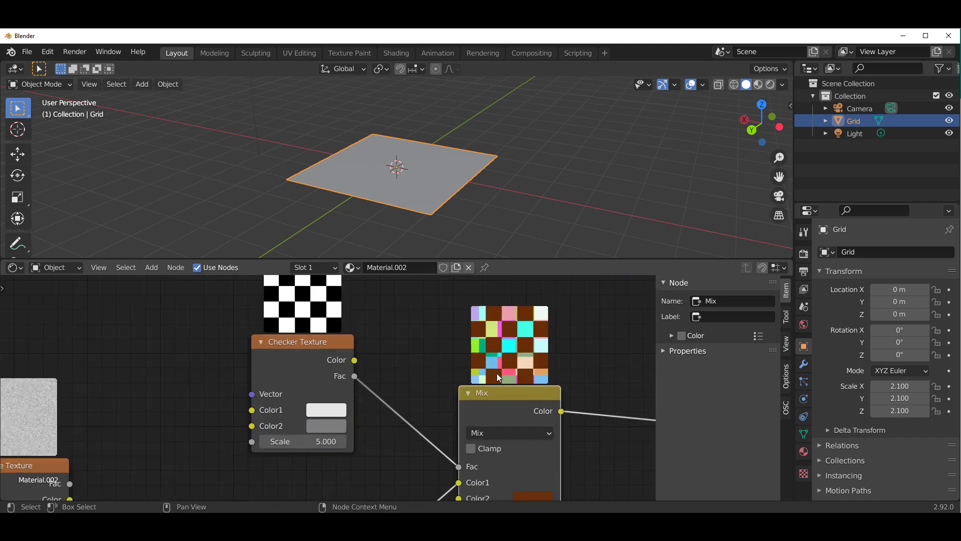
Step: Examine how the Voronoi colors affect the thumbnails of the Mix node and Principled BSDF along the node chain
middle_click_drag(575, 357, 294, 395)
middle_click_drag(449, 377, 267, 397)
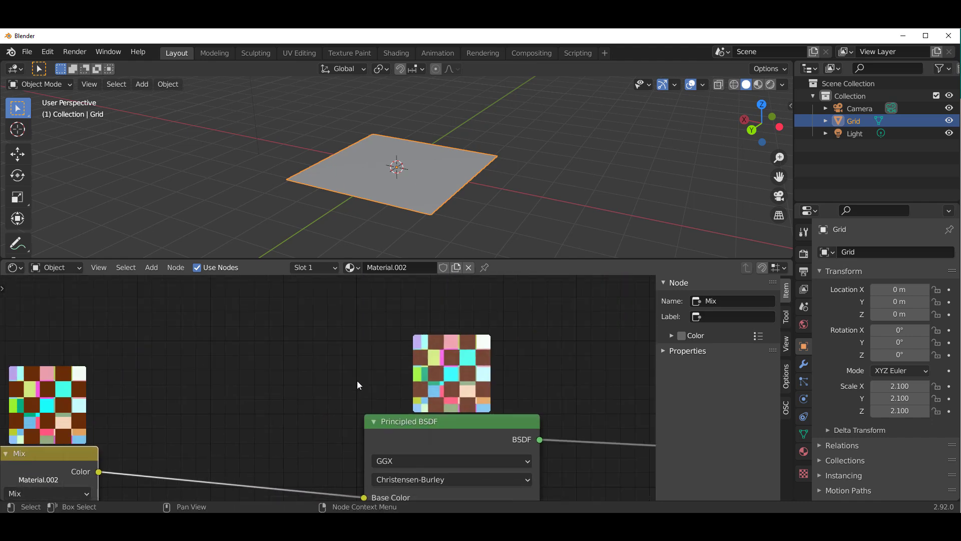
middle_click_drag(536, 344, 563, 255)
scroll(320, 401, "down", 4)
middle_click_drag(289, 447, 470, 342)
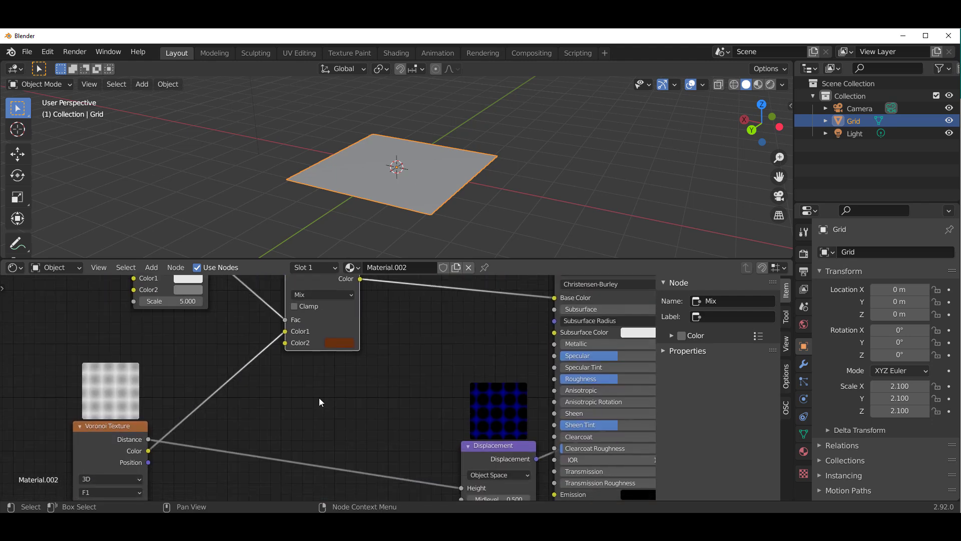
middle_click_drag(359, 408, 494, 406)
scroll(406, 407, "up", 2)
middle_click_drag(397, 408, 321, 434)
scroll(416, 420, "down", 1)
scroll(383, 428, "down", 2)
middle_click_drag(386, 428, 394, 448)
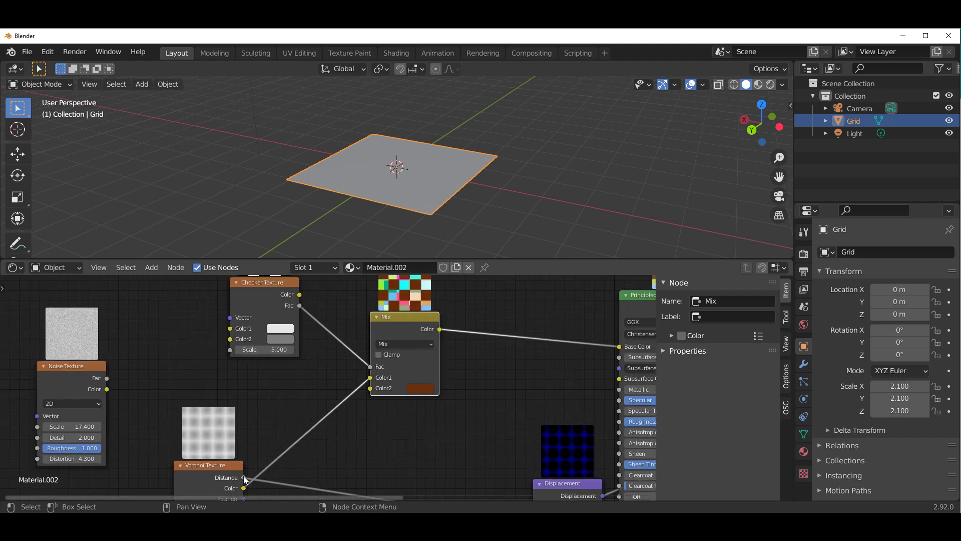
Step: Connect the Voronoi Texture's Distance output to the Mix node's Fac input and review the updated thumbnails
left_click_drag(245, 478, 371, 366)
middle_click_drag(476, 382, 306, 287)
middle_click_drag(573, 367, 460, 378)
scroll(383, 331, "up", 2)
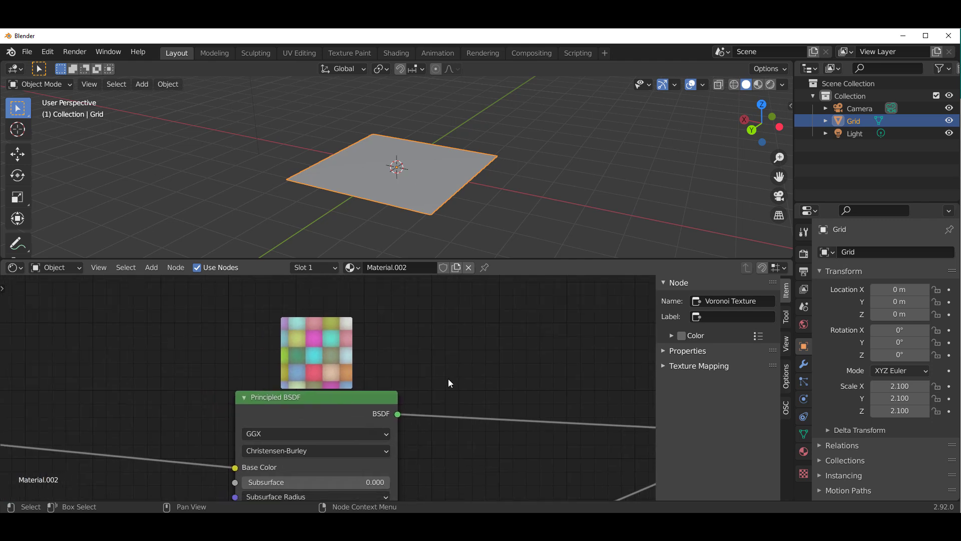
scroll(518, 335, "down", 2)
scroll(331, 416, "down", 3)
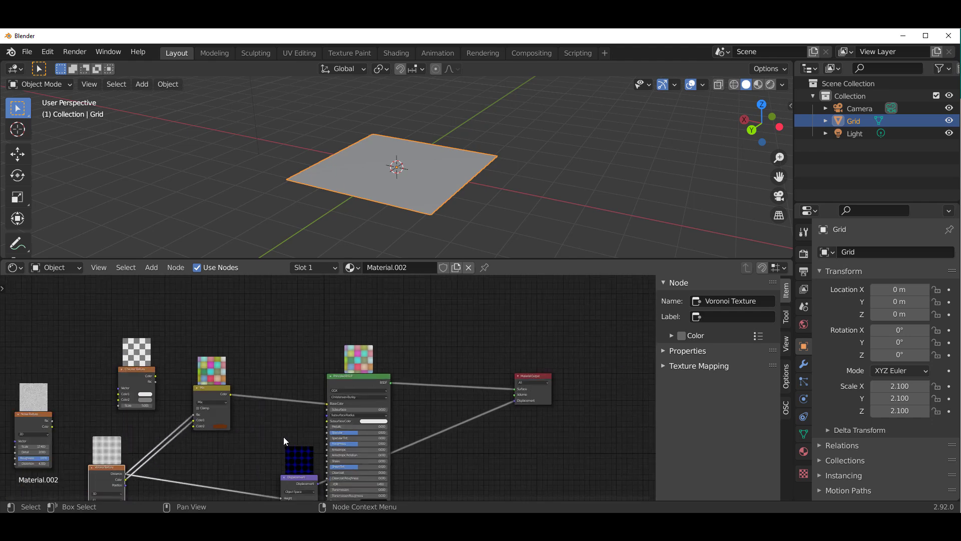
mouse_move(283, 436)
middle_mouse_down()
mouse_move(389, 385)
mouse_move(272, 433)
middle_mouse_up()
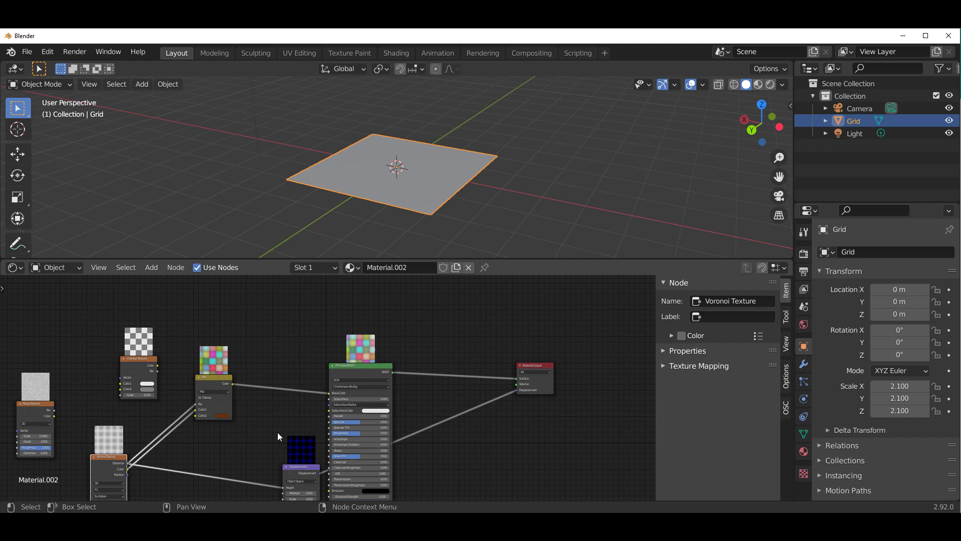
Step: Switch the viewport to rendered shading and inspect the grid's Voronoi material from above and below
left_click(769, 84)
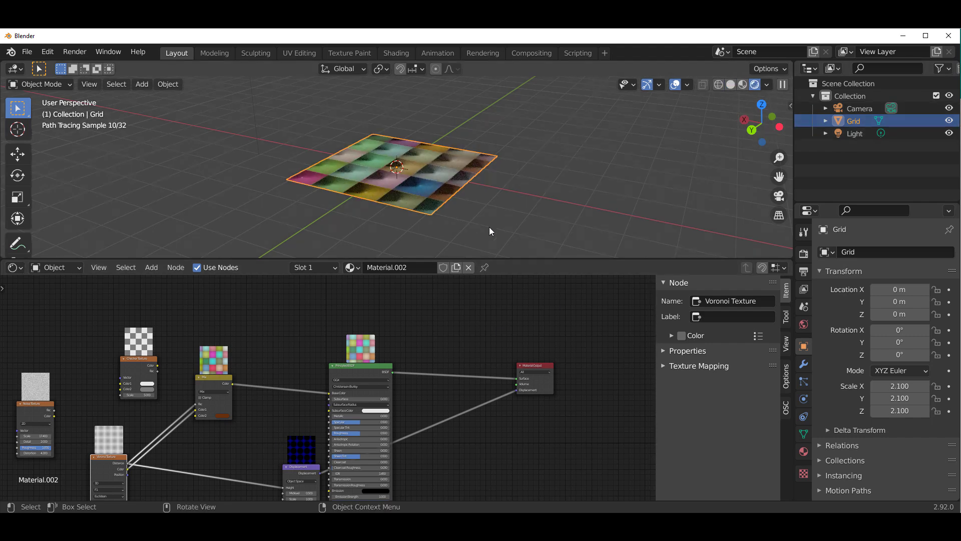
middle_click_drag(489, 231, 510, 192)
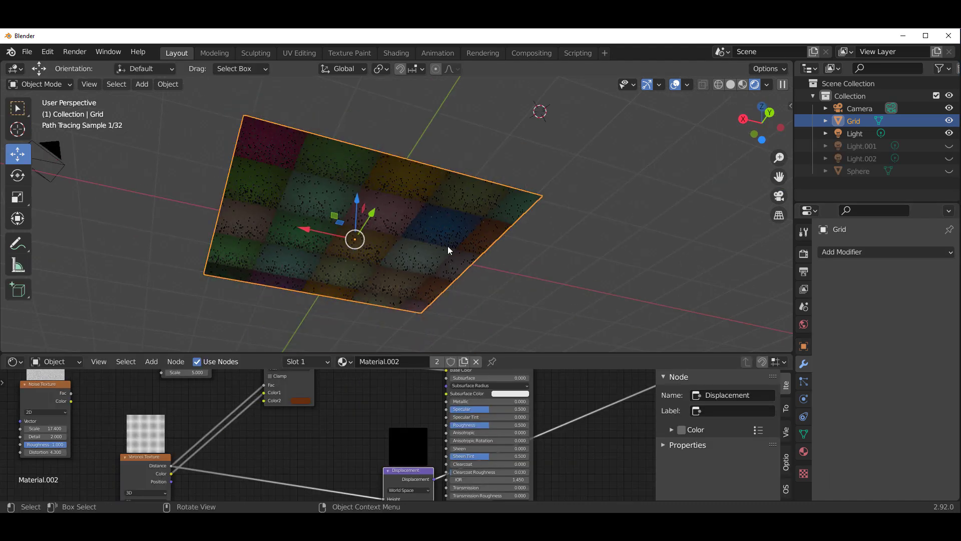
middle_click_drag(447, 245, 465, 298)
scroll(466, 299, "down", 2)
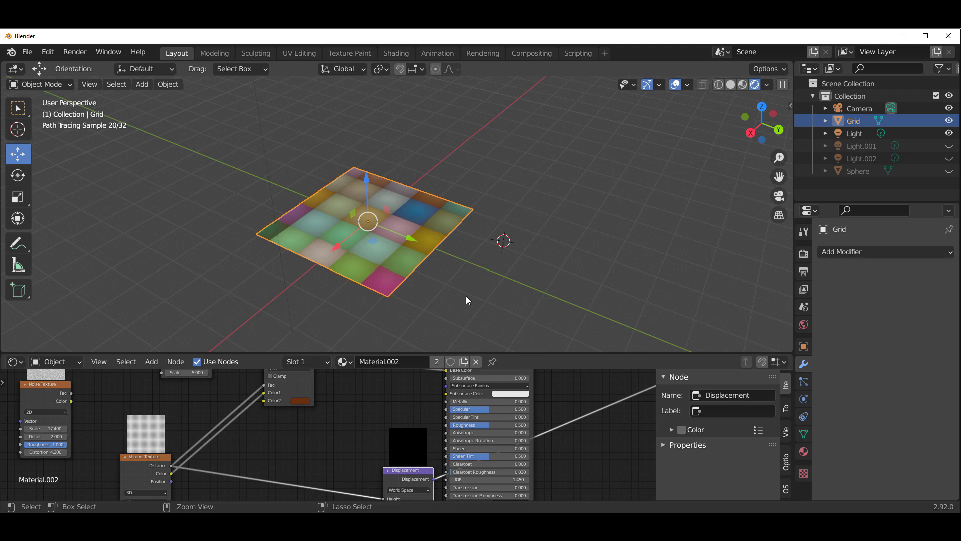
Step: Add a Subdivision Surface modifier with 3 viewport levels to the grid and apply it
key("ctrl+3")
middle_click_drag(493, 283, 547, 292)
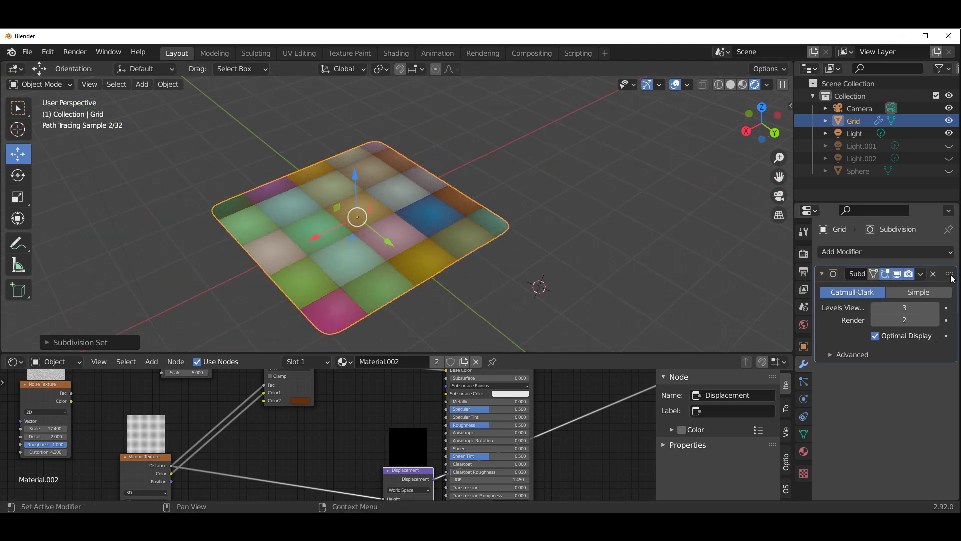
left_click(921, 274)
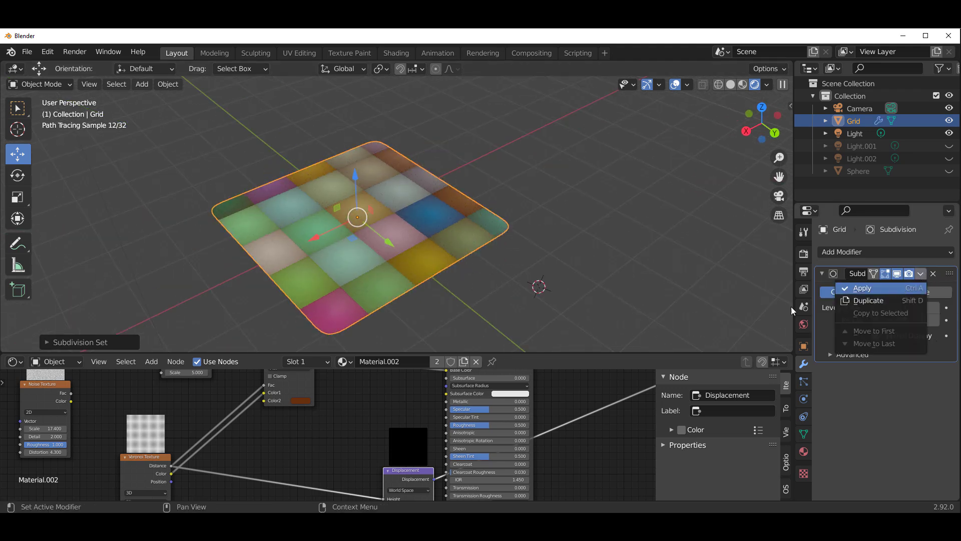
middle_click_drag(426, 235, 479, 199)
scroll(471, 209, "up", 3)
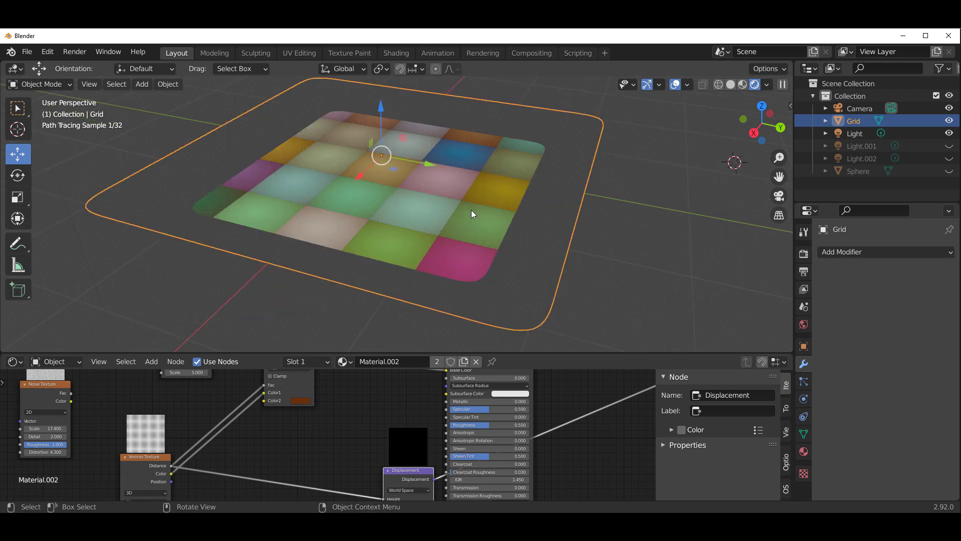
middle_click_drag(555, 462, 514, 378)
middle_click_drag(556, 446, 608, 375)
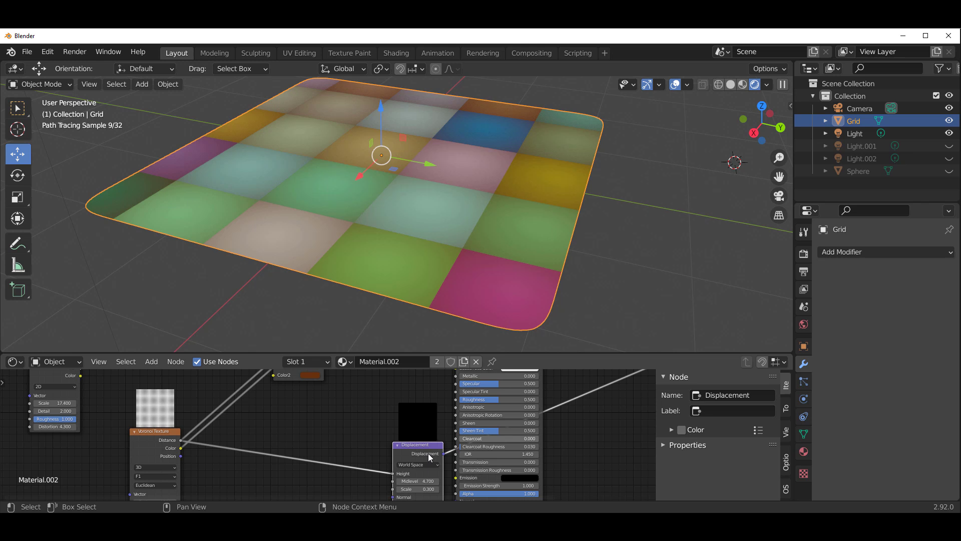
middle_click_drag(377, 429, 253, 497)
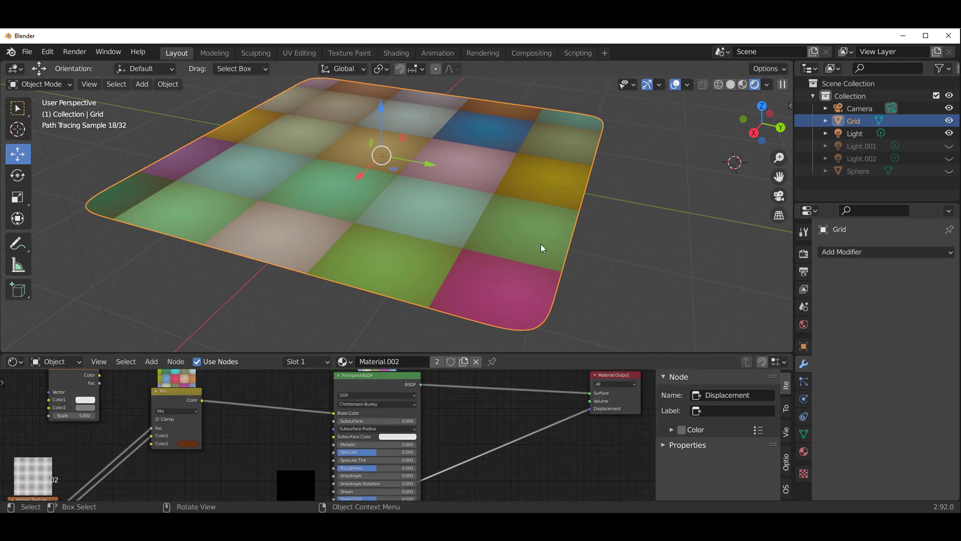
middle_click_drag(511, 241, 538, 146)
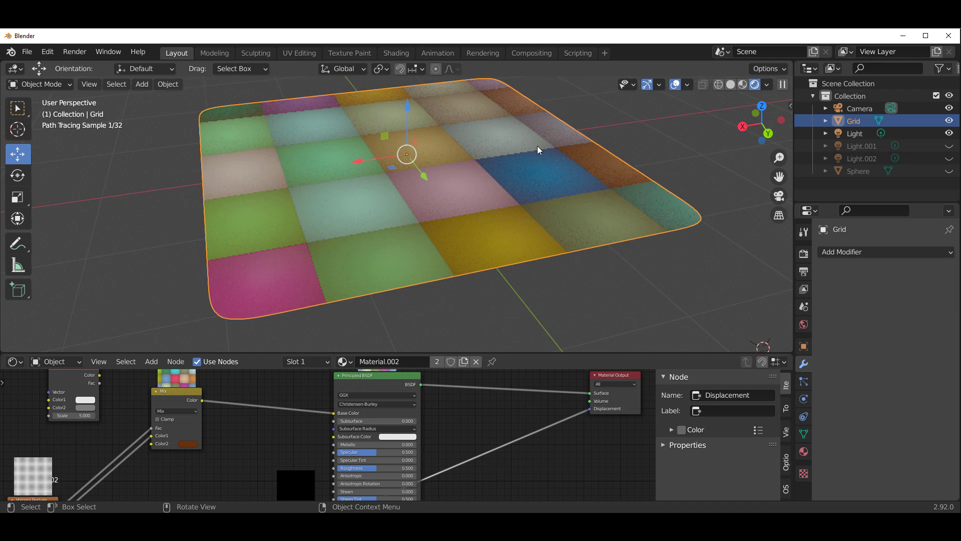
Step: Set the material's displacement method to Displacement and Bump and inspect the displaced grid and its nodes
left_click(804, 452)
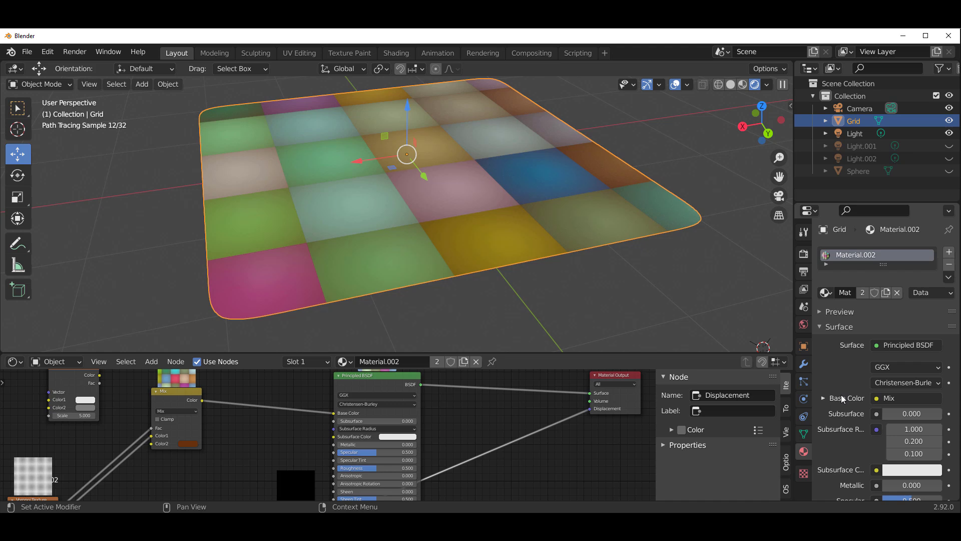
scroll(841, 395, "down", 15)
scroll(829, 431, "down", 7)
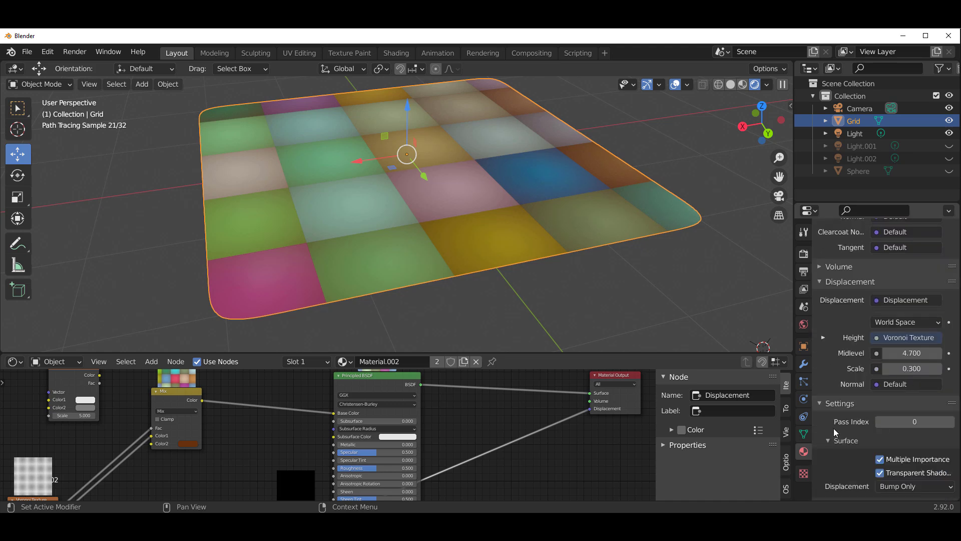
left_click(916, 488)
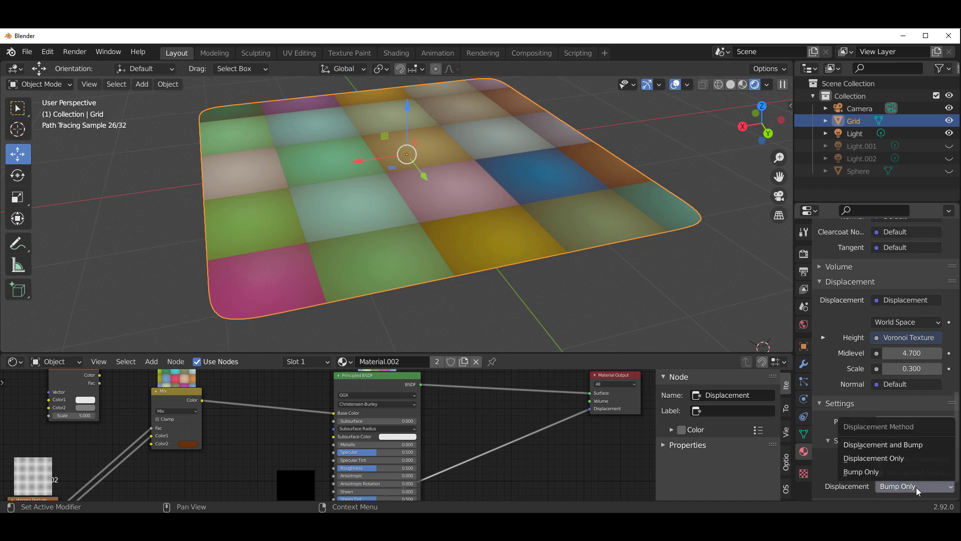
left_click(902, 488)
left_click(915, 445)
middle_click_drag(521, 183, 476, 229)
scroll(474, 233, "down", 4)
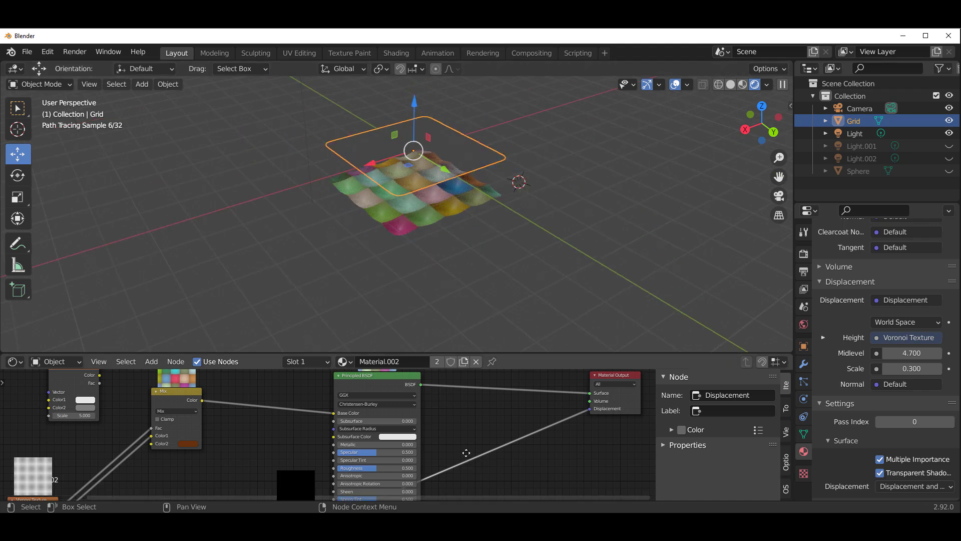
middle_click_drag(466, 453, 297, 425)
scroll(382, 425, "up", 4)
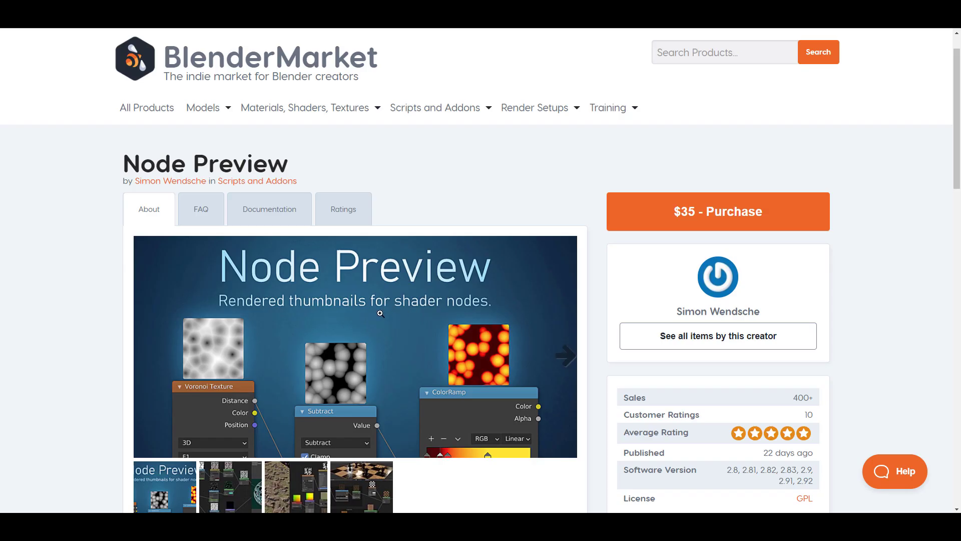
Step: Switch to the Node Preview product page on BlenderMarket and review its description, requirements, features and caveats
scroll(423, 182, "down", 1)
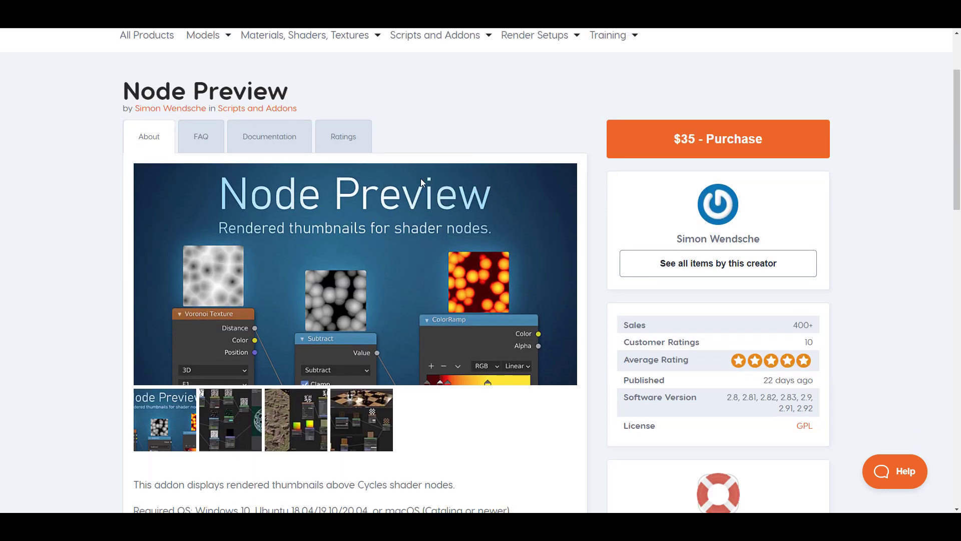
scroll(421, 178, "down", 1)
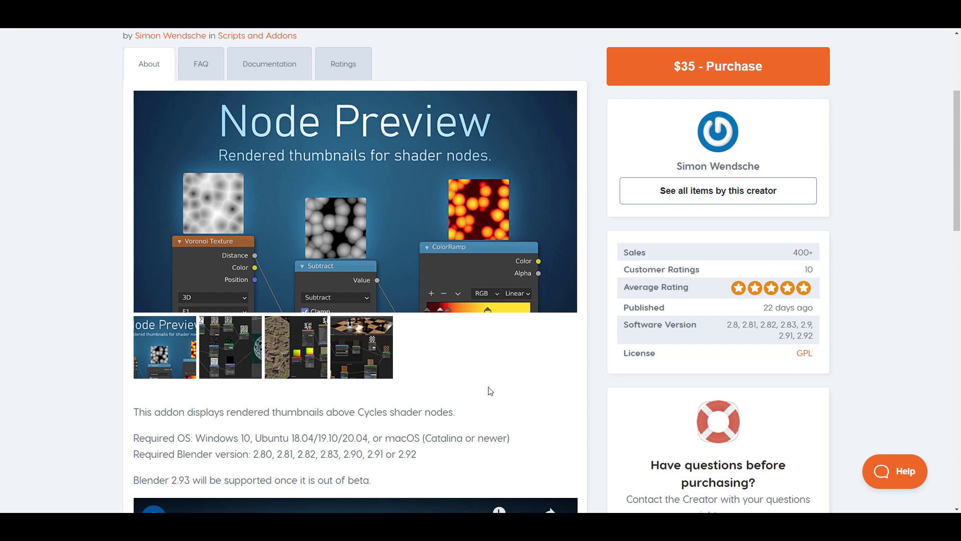
scroll(490, 391, "down", 20)
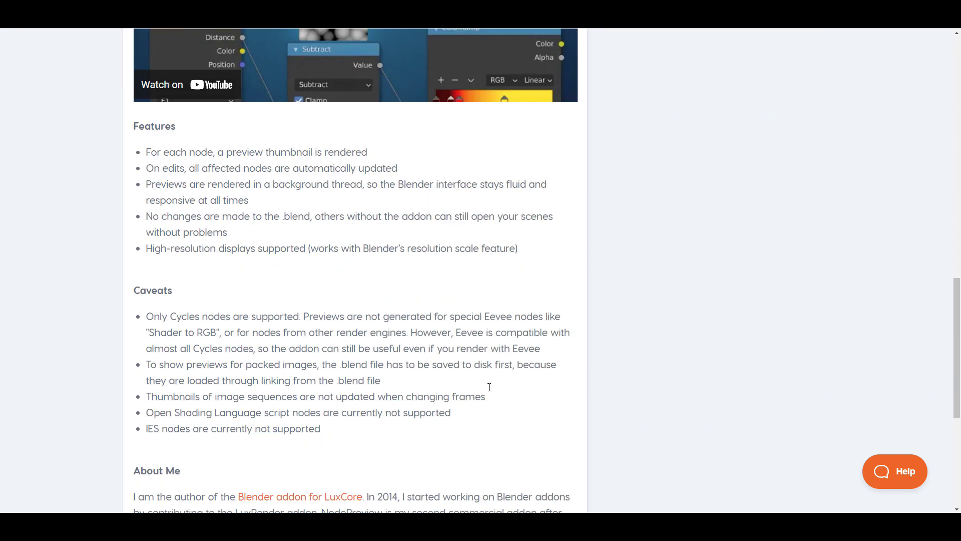
scroll(489, 388, "up", 20)
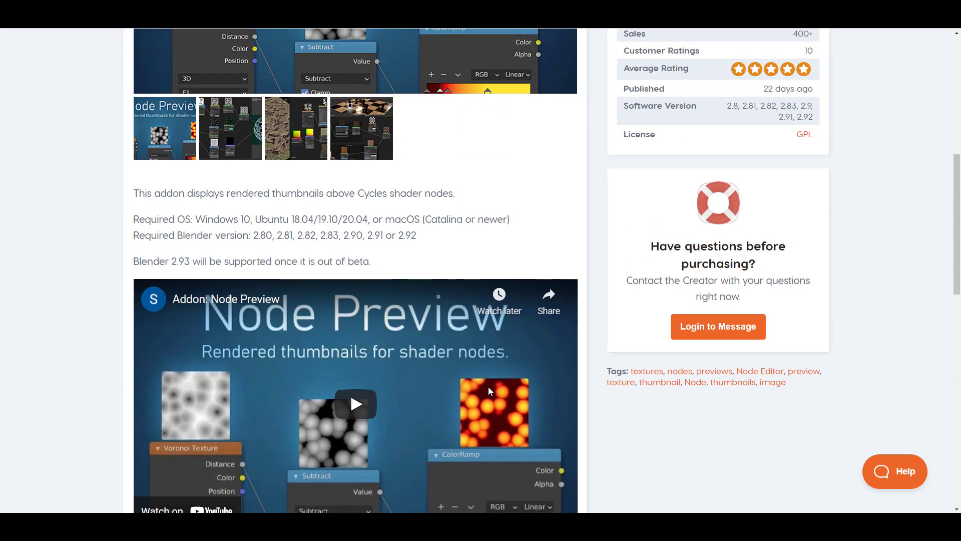
scroll(471, 284, "up", 4)
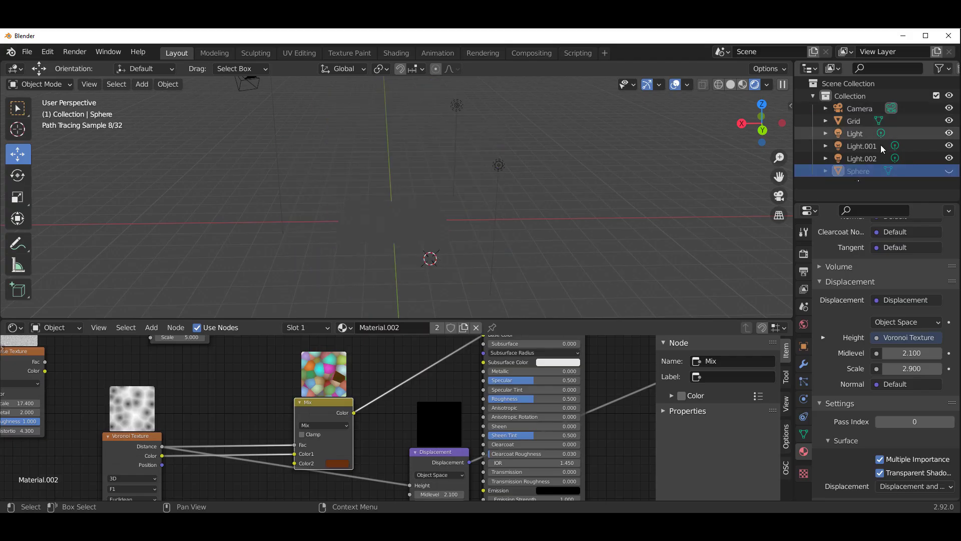
Step: Select the grid and set the Voronoi Texture node's randomness to 0 in its material
middle_click_drag(474, 258, 410, 291)
scroll(440, 255, "up", 4)
left_click(882, 121)
middle_click_drag(461, 396, 568, 325)
scroll(250, 451, "up", 3)
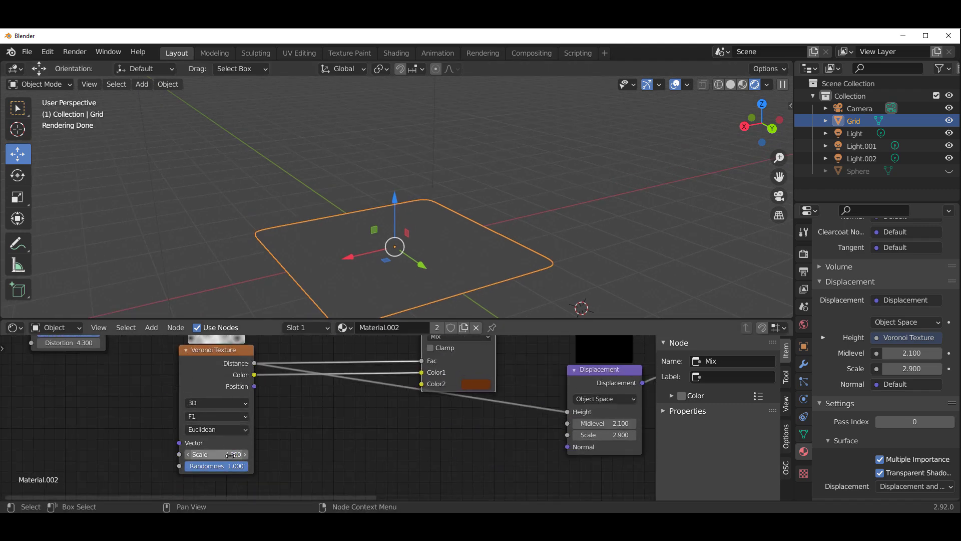
scroll(335, 452, "down", 2)
middle_click_drag(335, 452, 344, 474)
left_click_drag(272, 480, 220, 480)
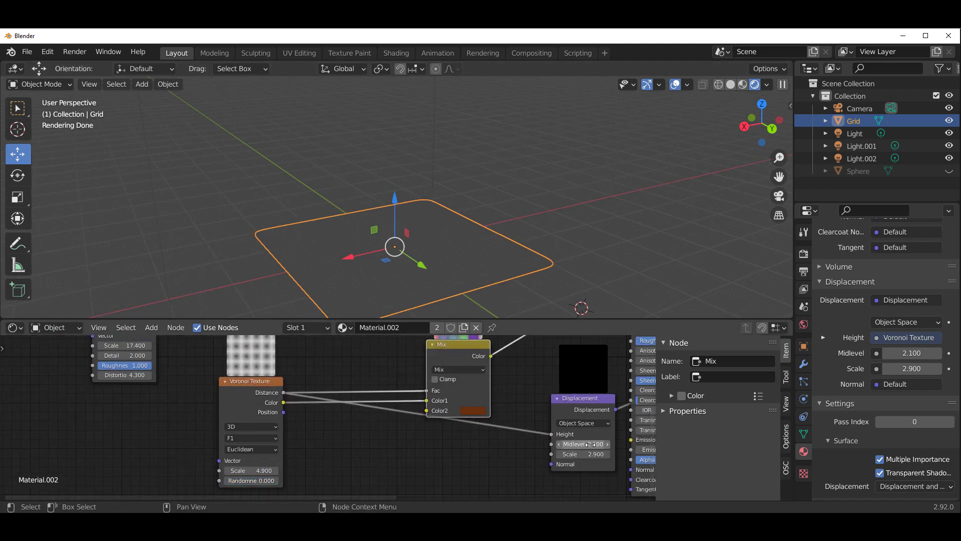
Step: Set the Displacement node's midlevel to 0 and the Voronoi Texture node's scale to 2.1
left_click_drag(590, 444, 536, 443)
key("ctrl+z")
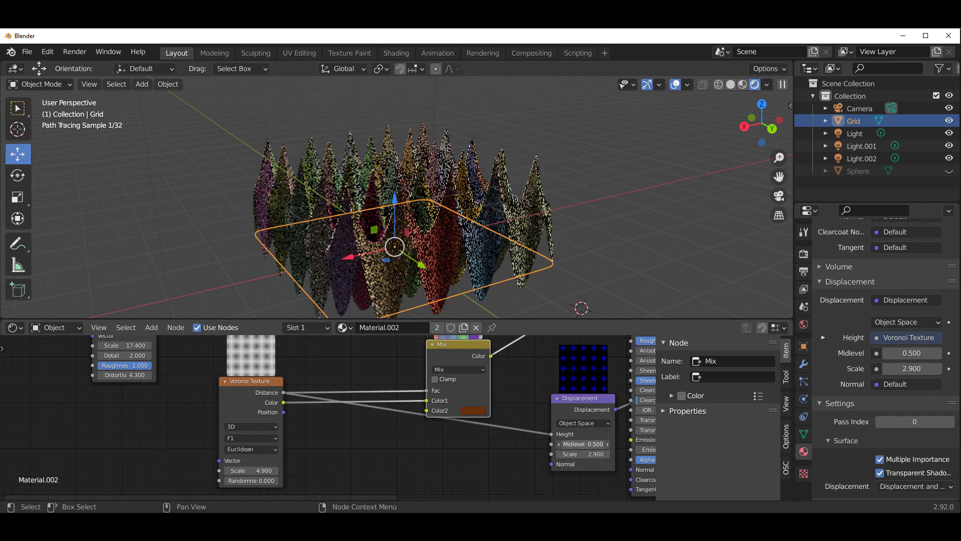
left_click_drag(260, 470, 239, 471)
Step: Set the Displacement node's scale to 0.5, deselect the grid and inspect its displaced surface and node thumbnails
middle_click_drag(573, 215, 561, 158)
left_click_drag(589, 452, 538, 444)
middle_click_drag(586, 280, 665, 229)
left_click(664, 228)
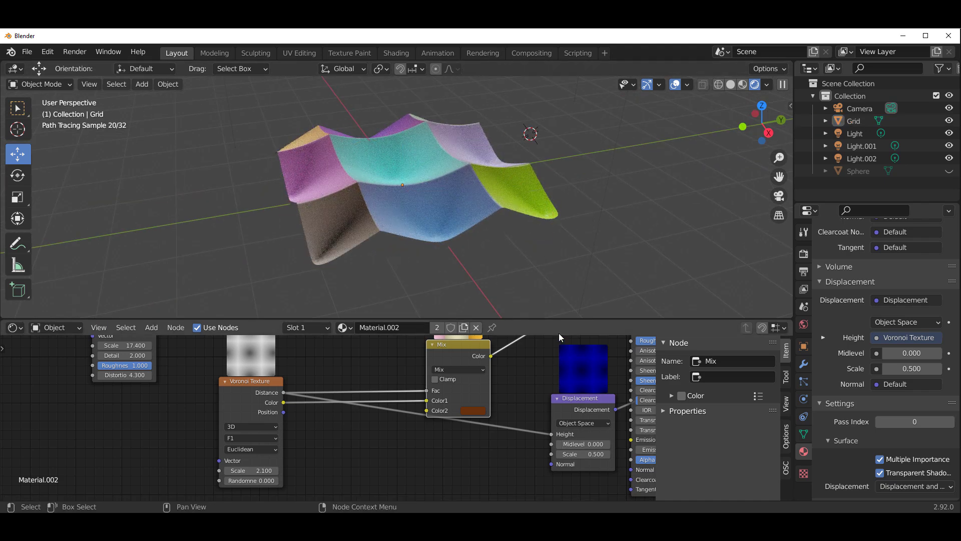
scroll(384, 437, "down", 2)
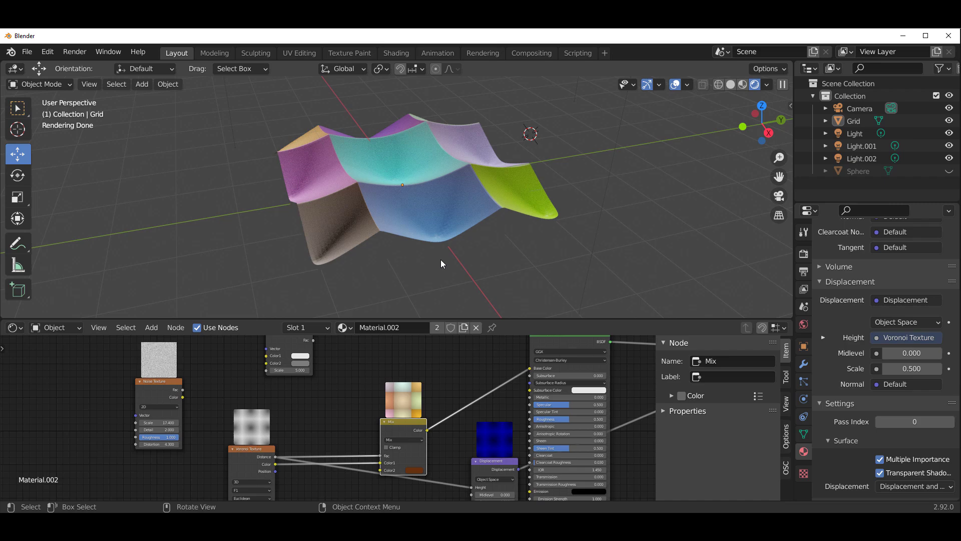
mouse_move(440, 259)
middle_mouse_down()
mouse_move(499, 235)
mouse_move(463, 251)
mouse_move(537, 236)
mouse_move(573, 253)
middle_mouse_up()
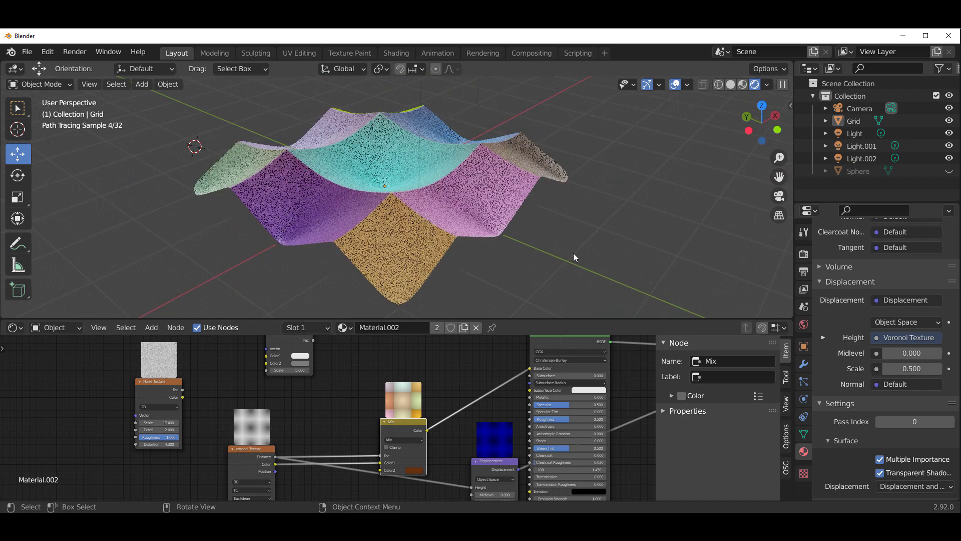